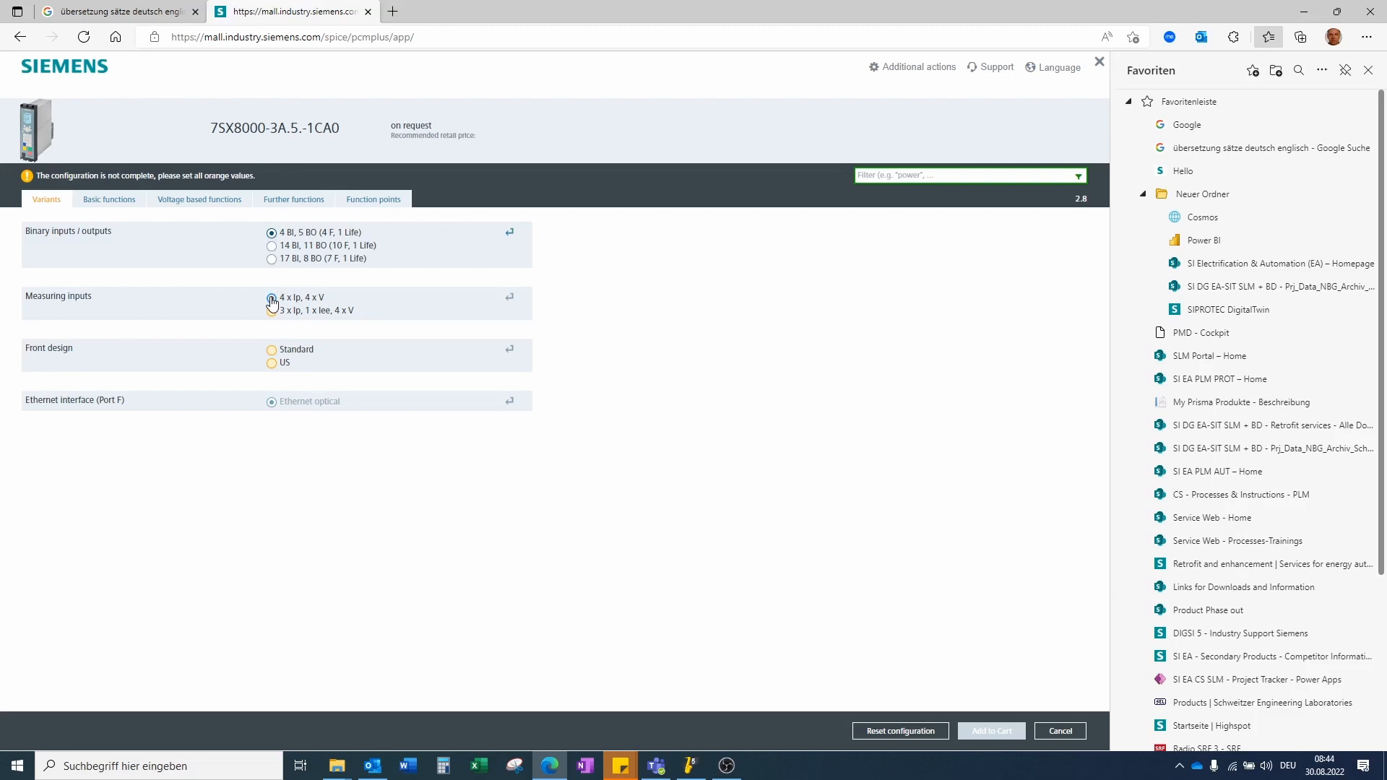
Step: Complete the 7SX8000 product configuration with 4 x Ip, 4 x V measuring inputs and Standard front design
click(272, 298)
click(272, 351)
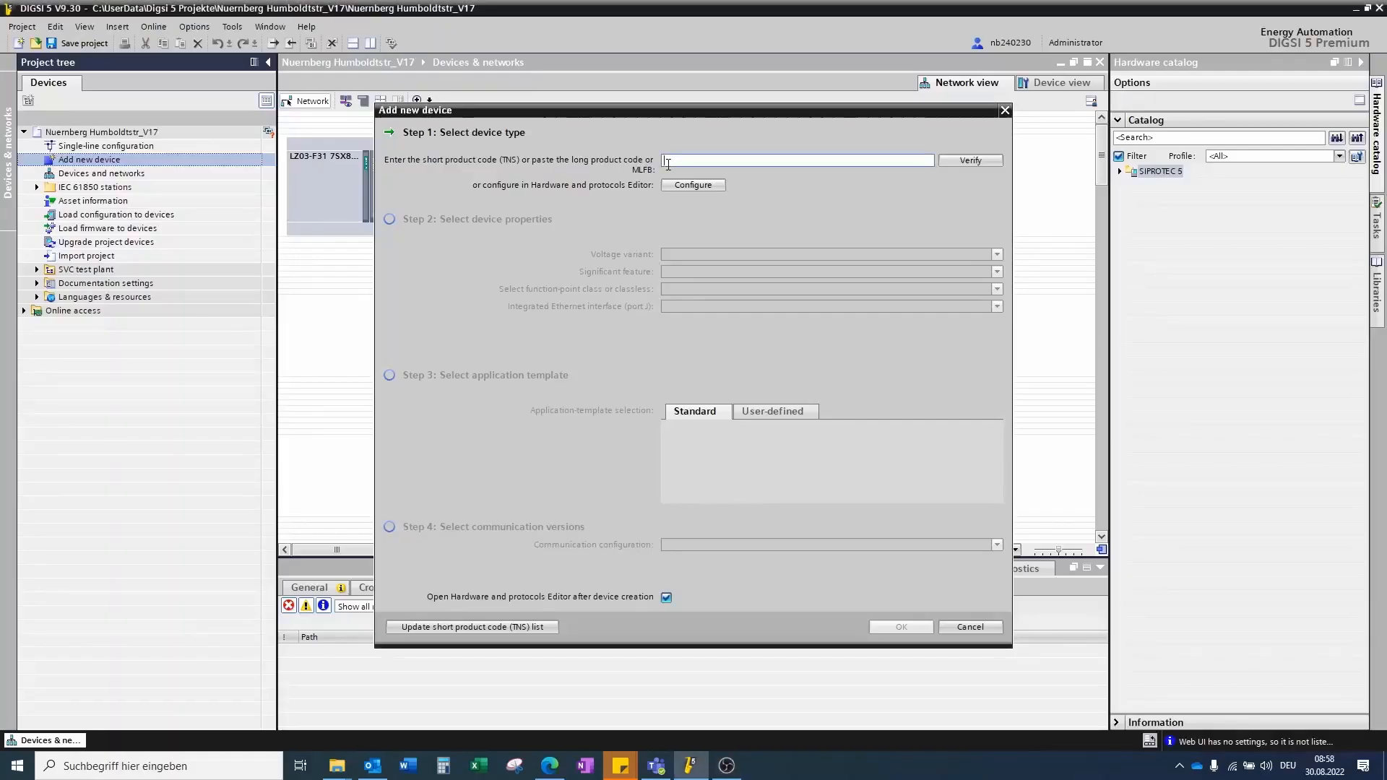
Step: Enter product code 7SX8000-3AA50-1CA0 for the new device, verify it, and set the function-point class to Base
text(7SX8000-3AA50-1CA0)
click(966, 162)
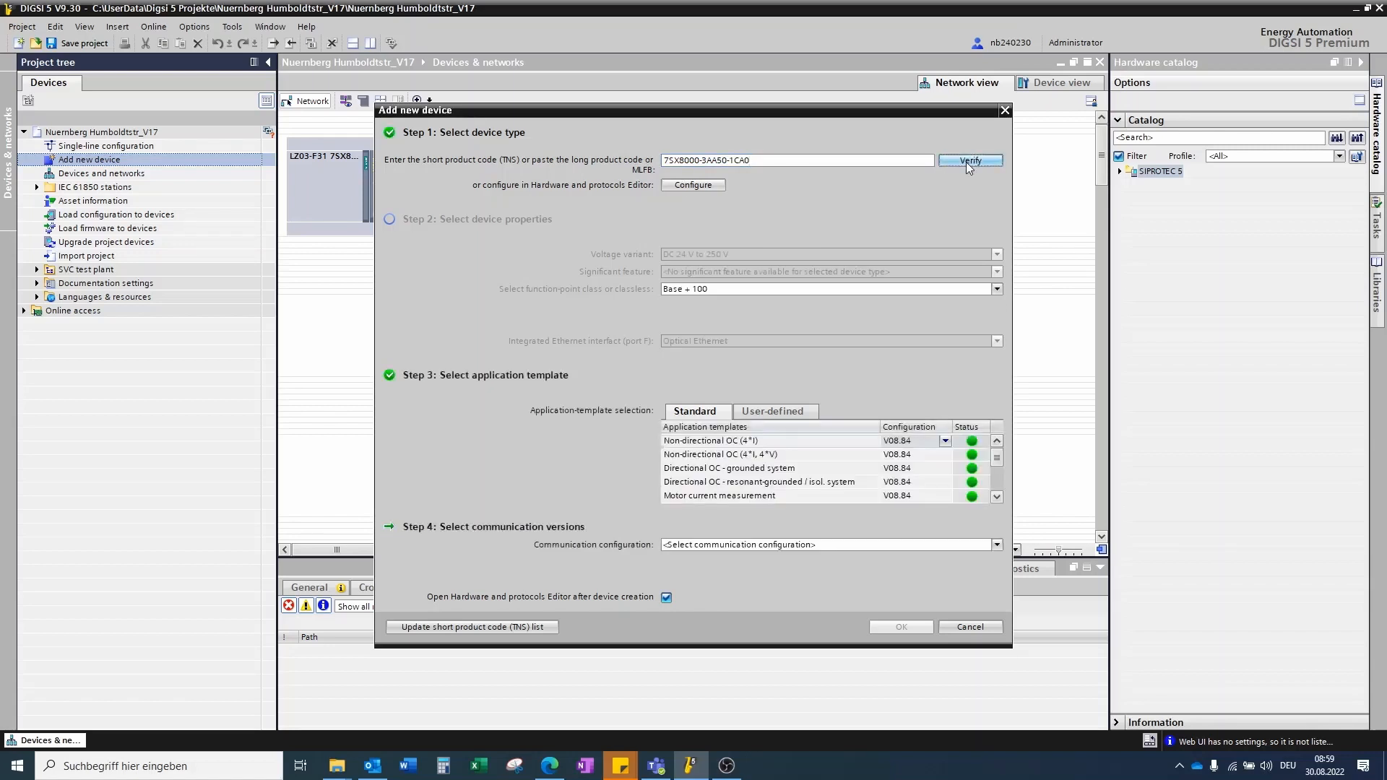
click(997, 289)
scroll(995, 353, up, 3)
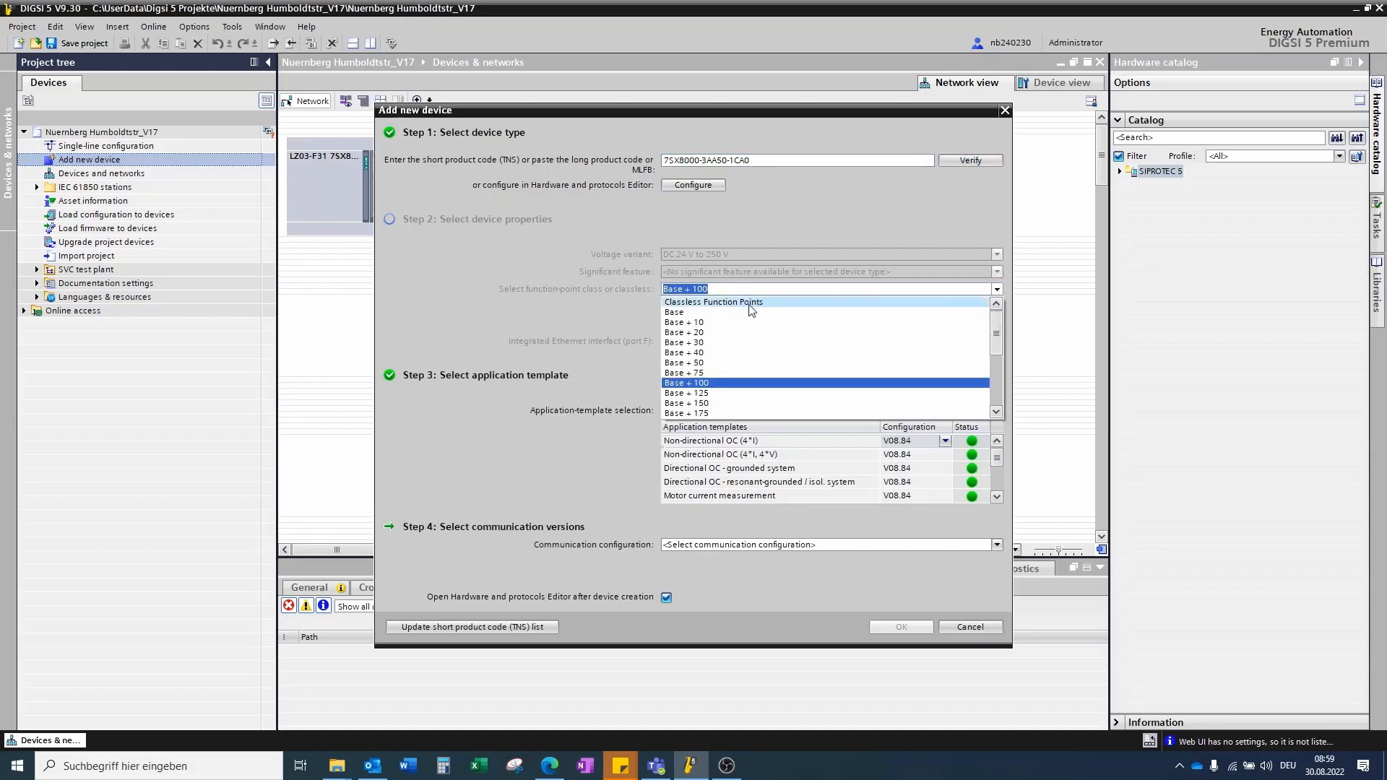
click(747, 312)
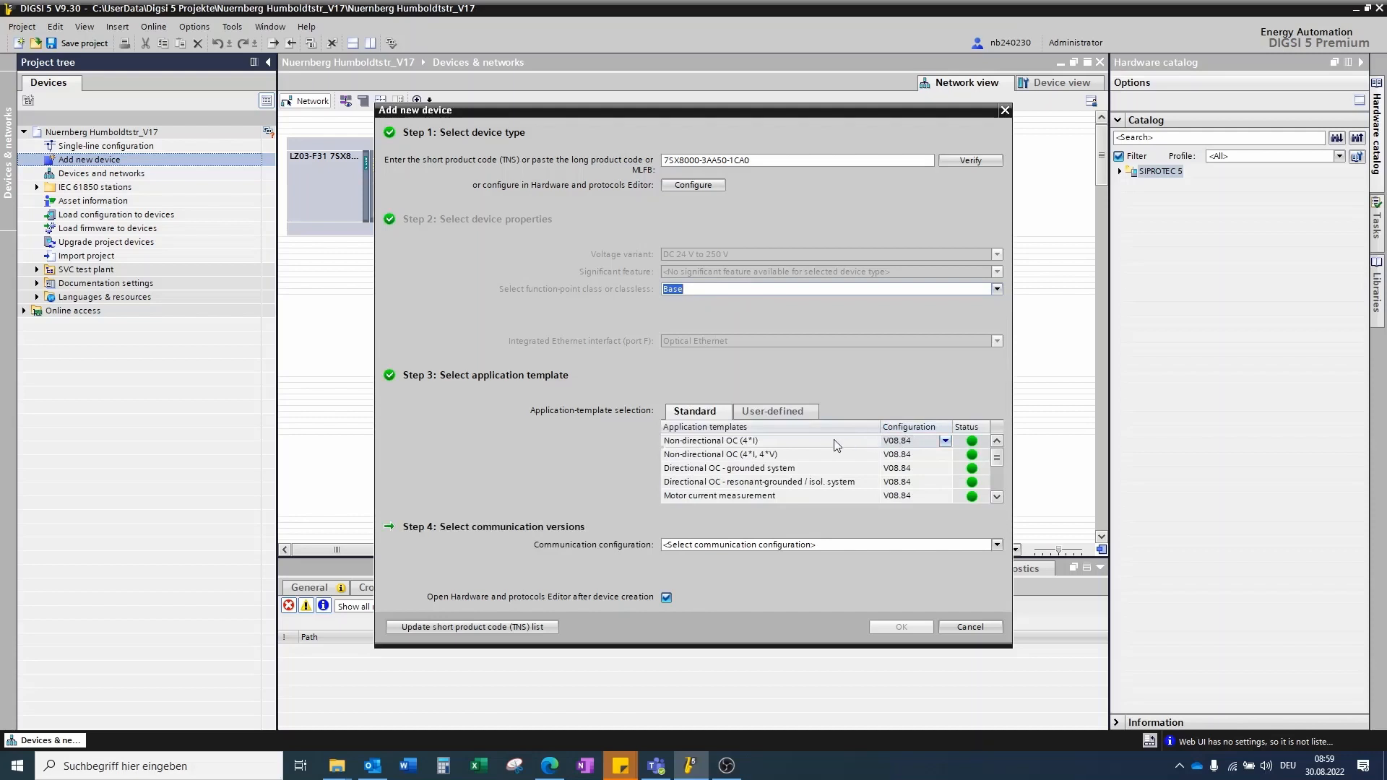
Step: Choose the Non-directional OC (4*I) application template and V08.84 communication configuration, and create the device
click(807, 445)
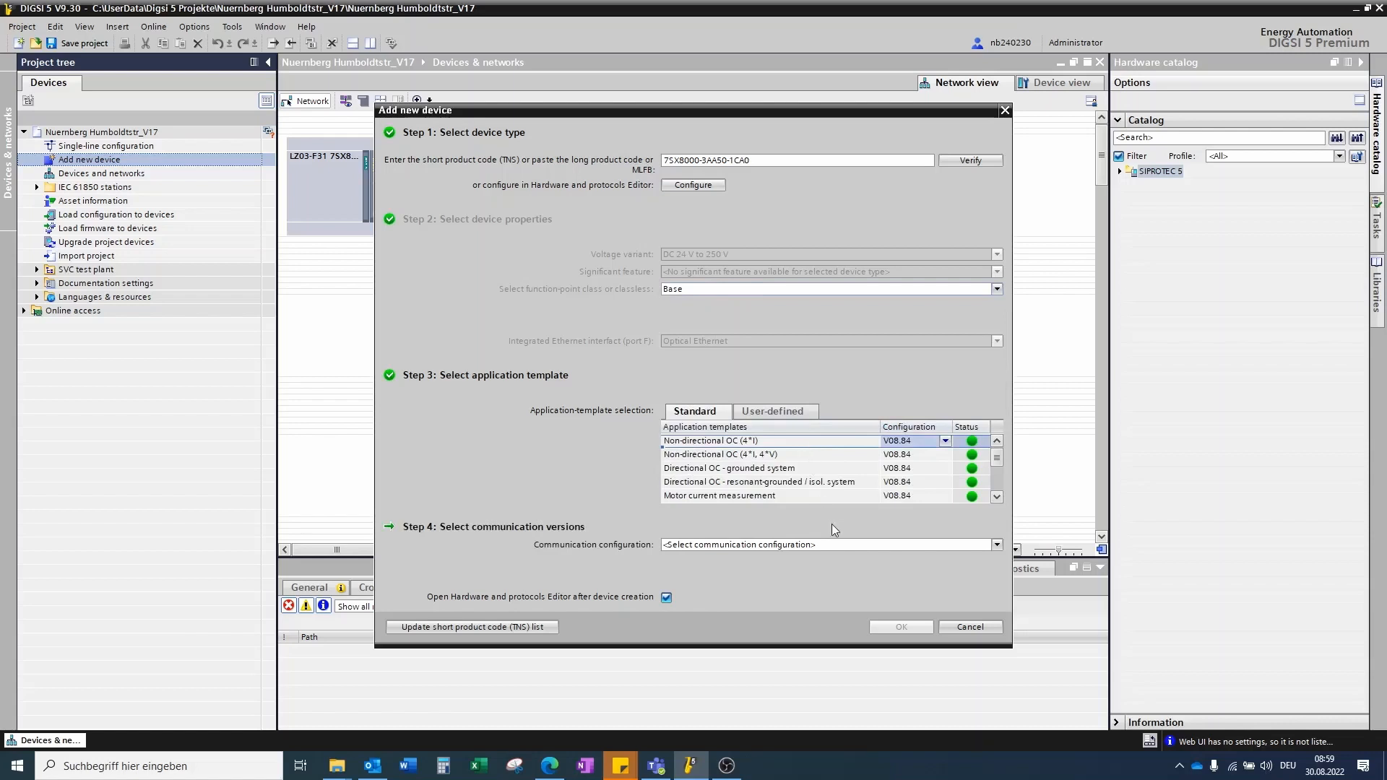
click(995, 545)
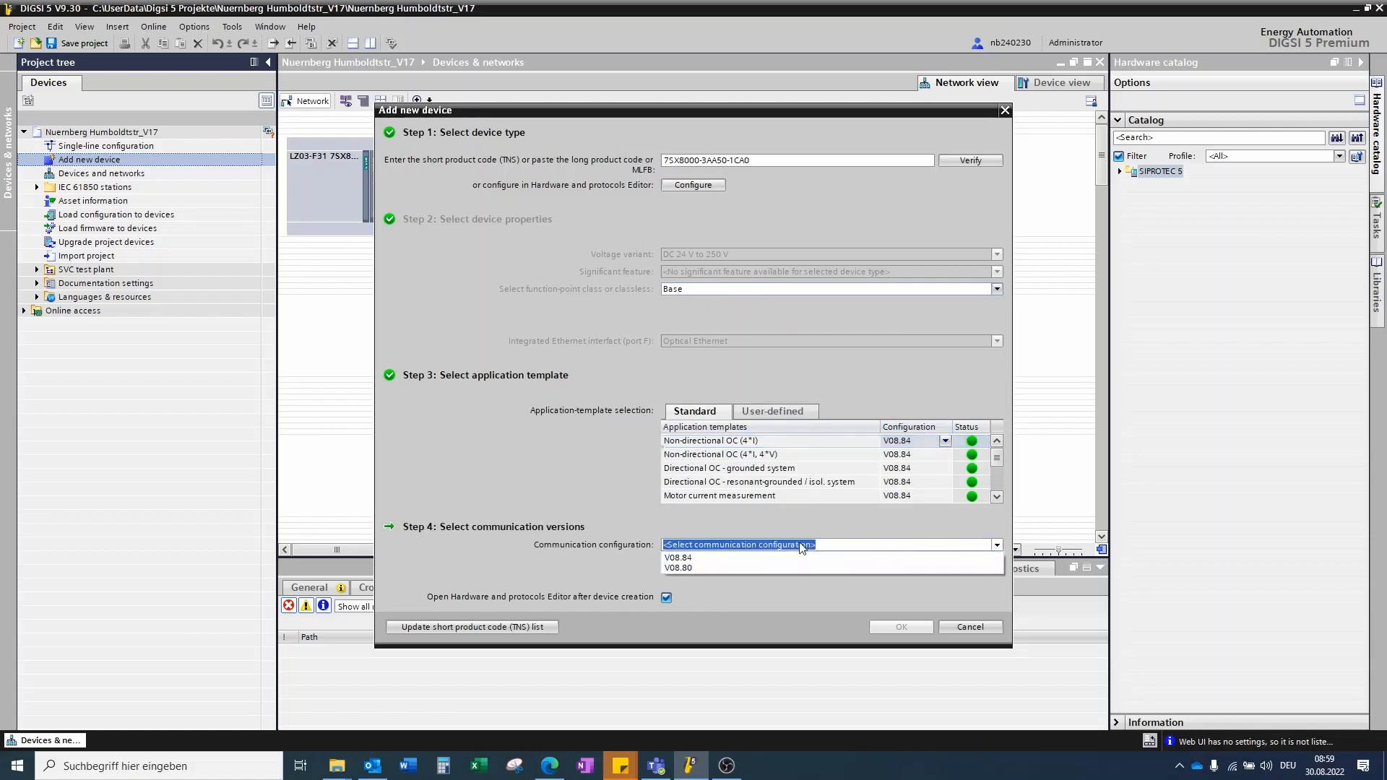
click(788, 562)
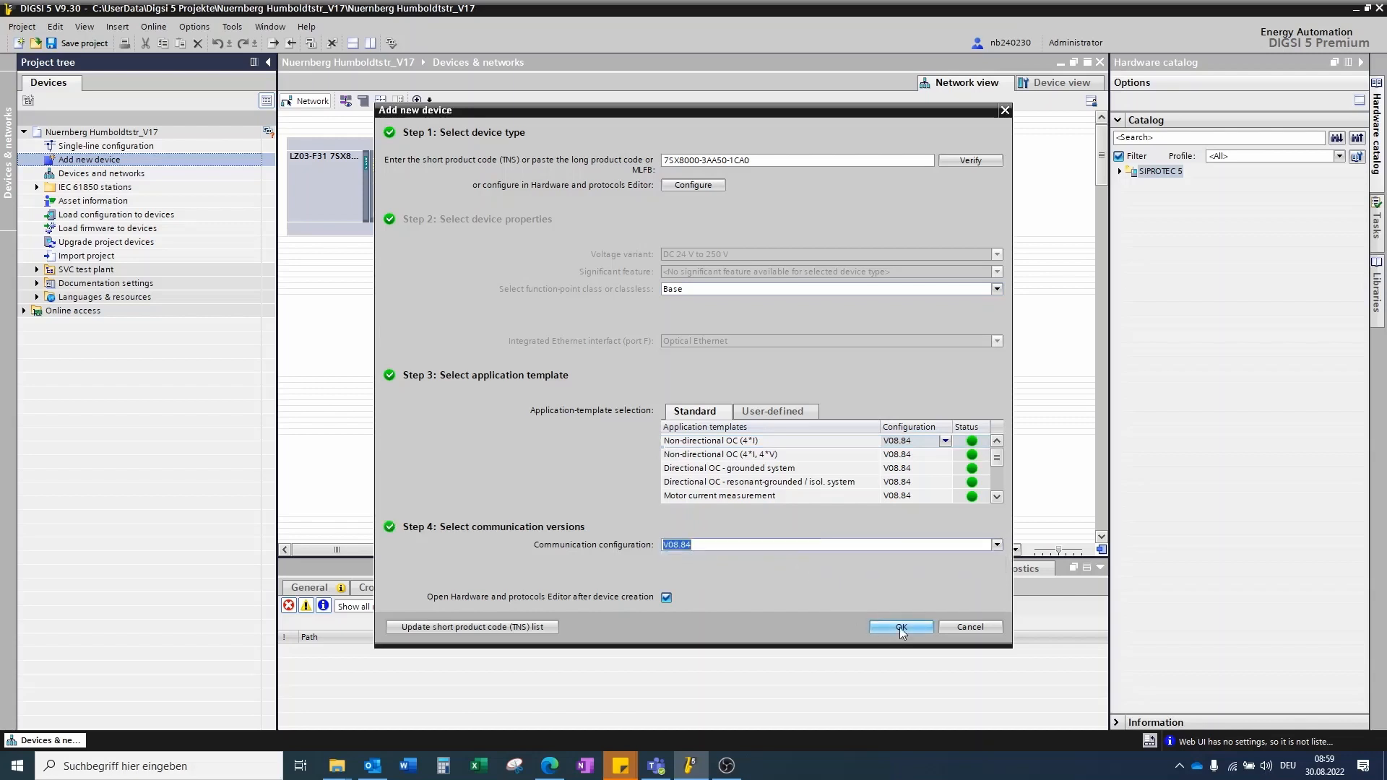
click(900, 627)
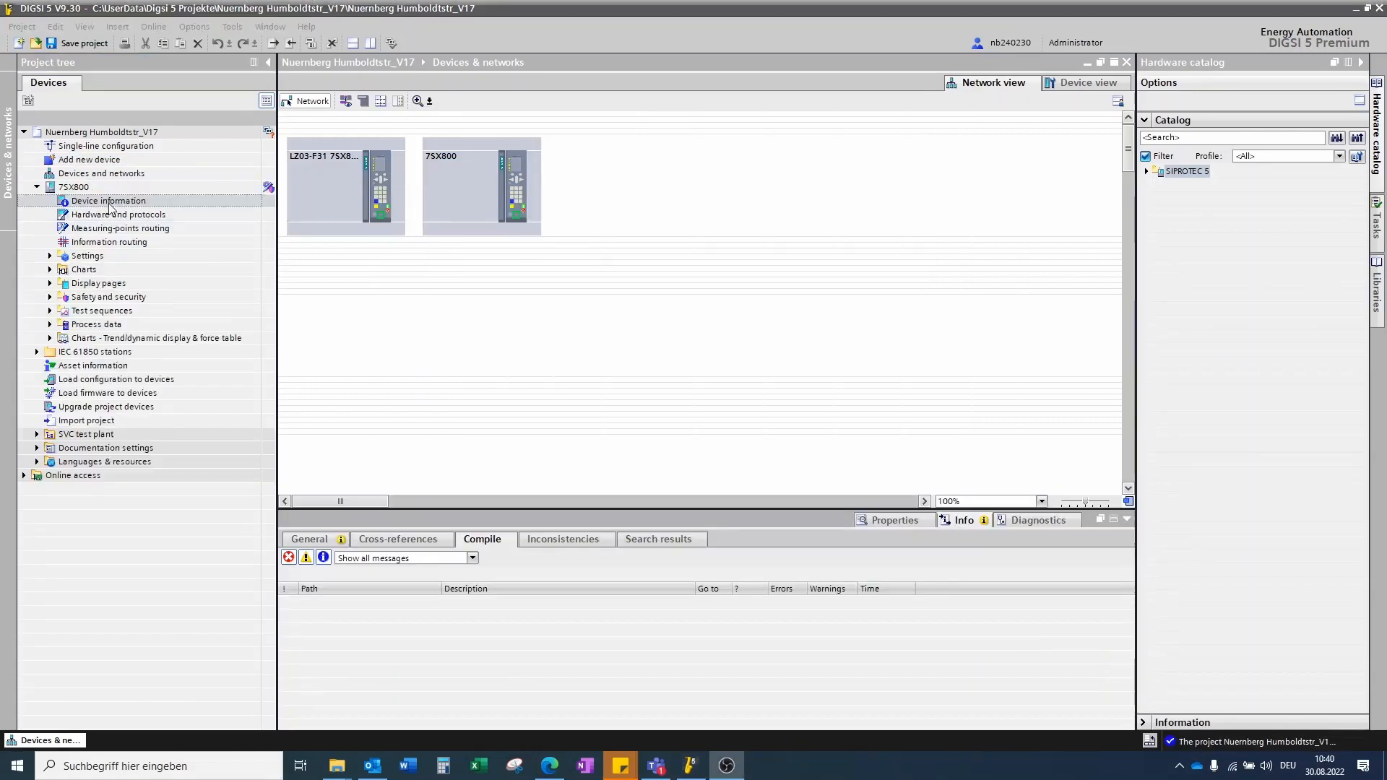
Step: Rename the device LZ02-F31_7SX800 and set its IEC 61850 name to LZ02_7SX800 in the device information
double_click(109, 203)
click(523, 175)
text(LZ02-F31)
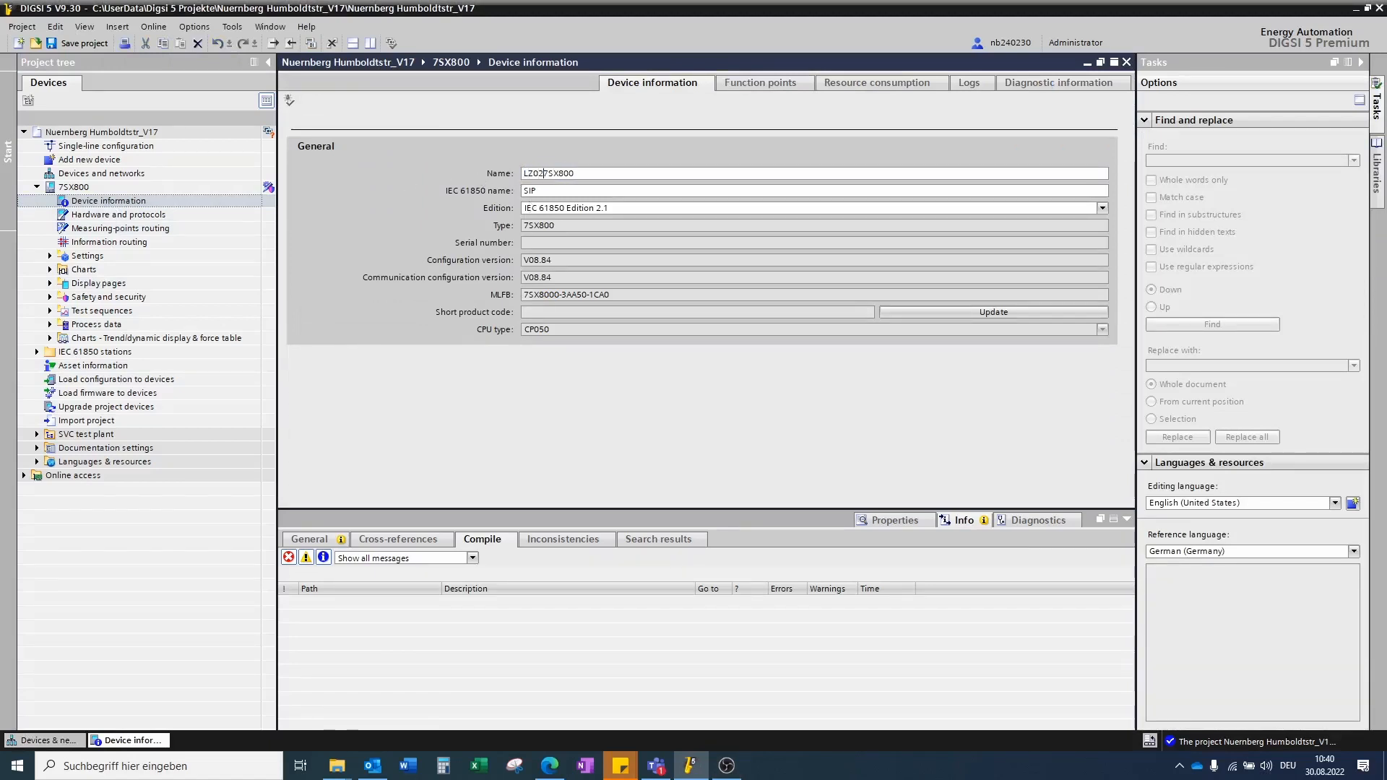
text(_)
click(536, 190)
text(L)
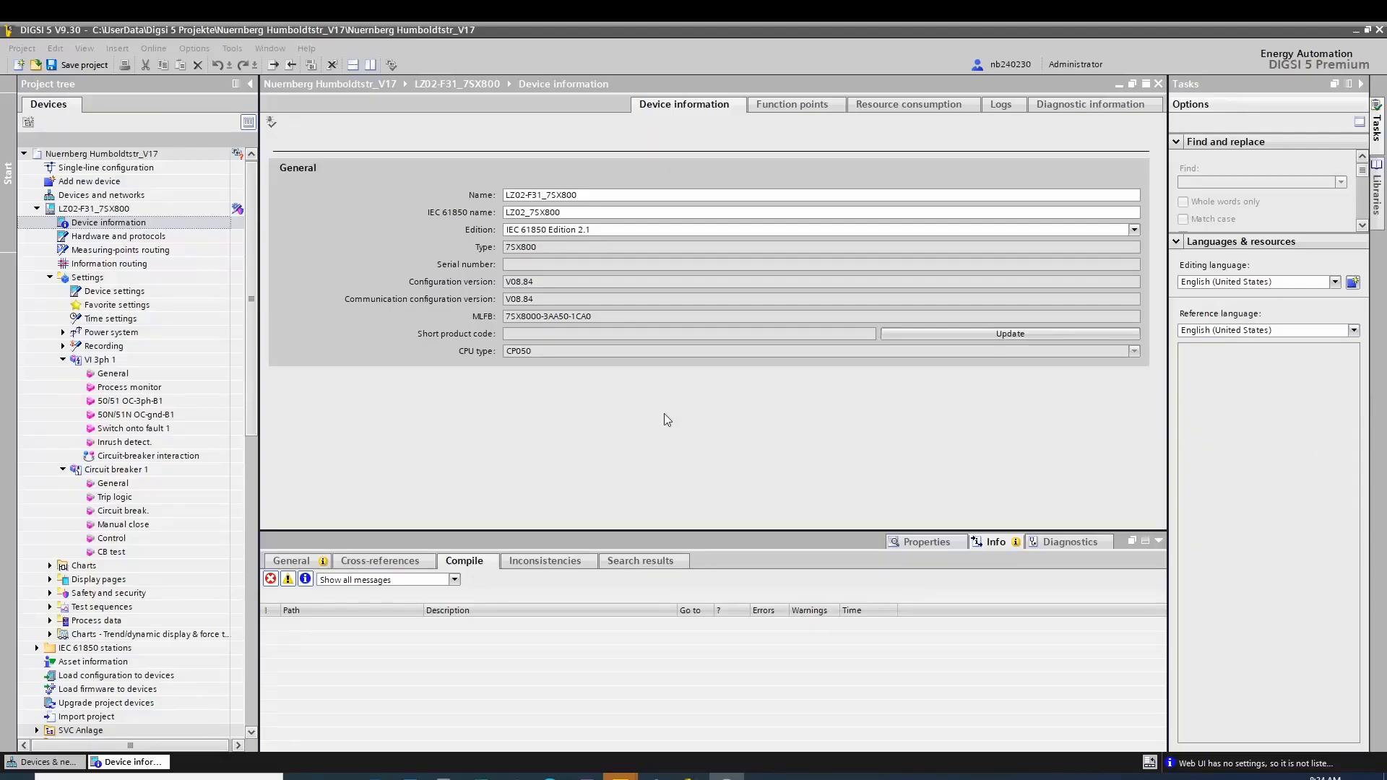
Step: Add the 46 I2 function from the global library's 7SX800 FG Voltage/current 3ph current protection types to VI 3ph 1
click(1381, 209)
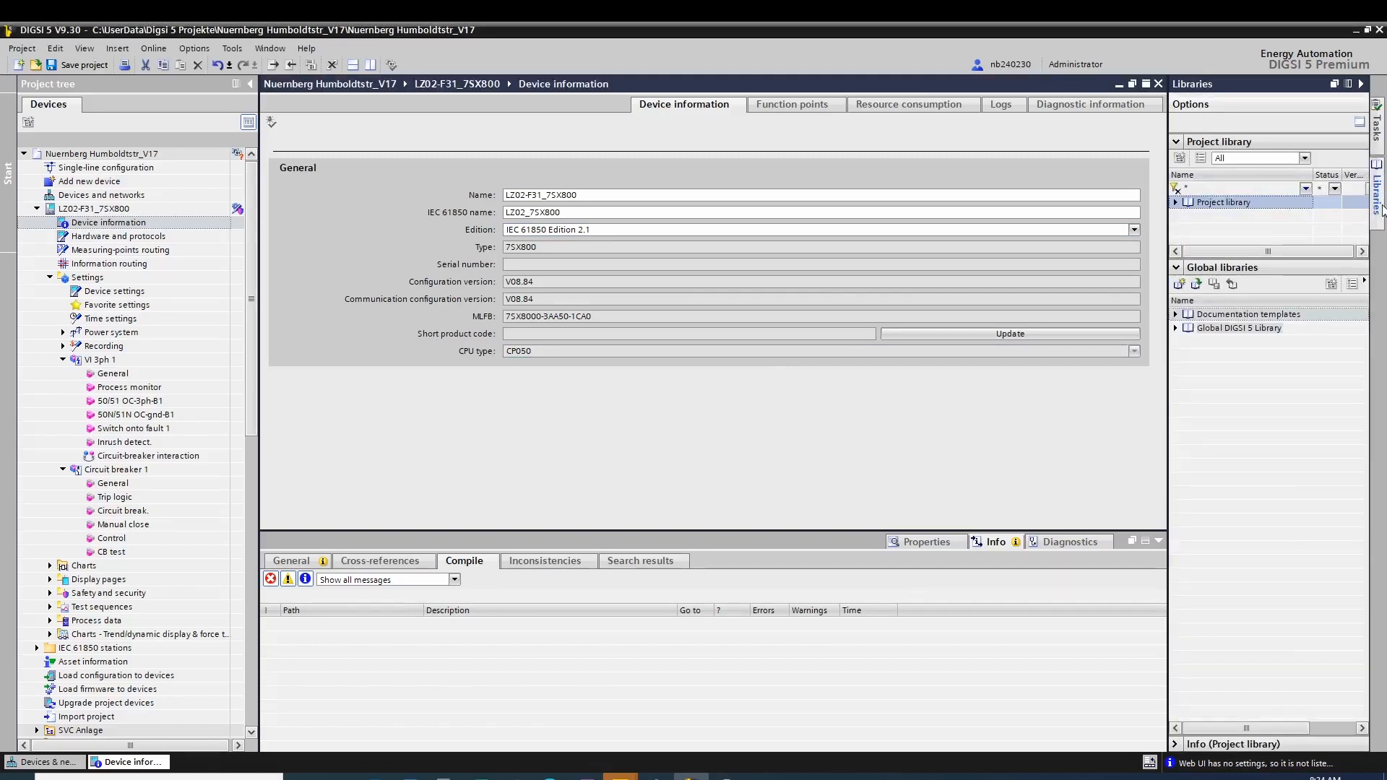
click(1175, 328)
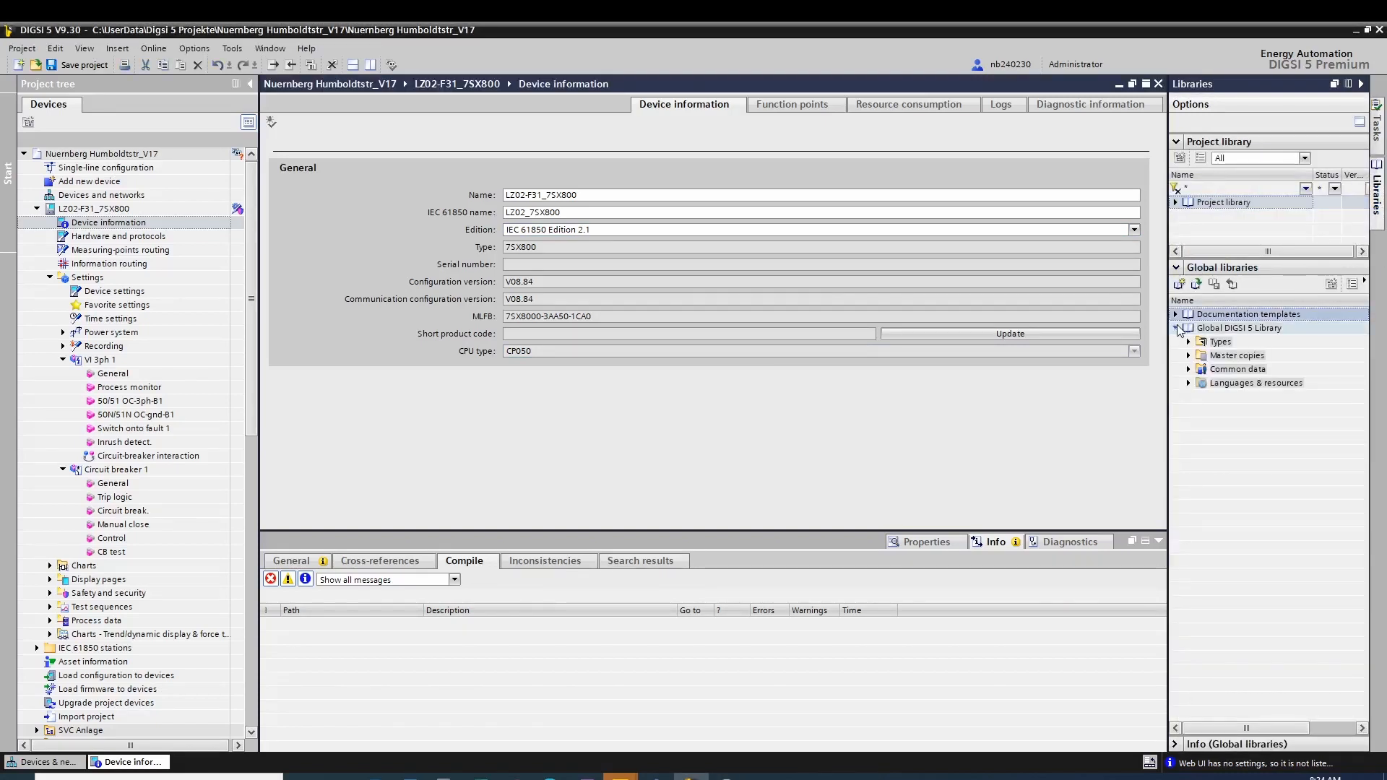
click(1188, 343)
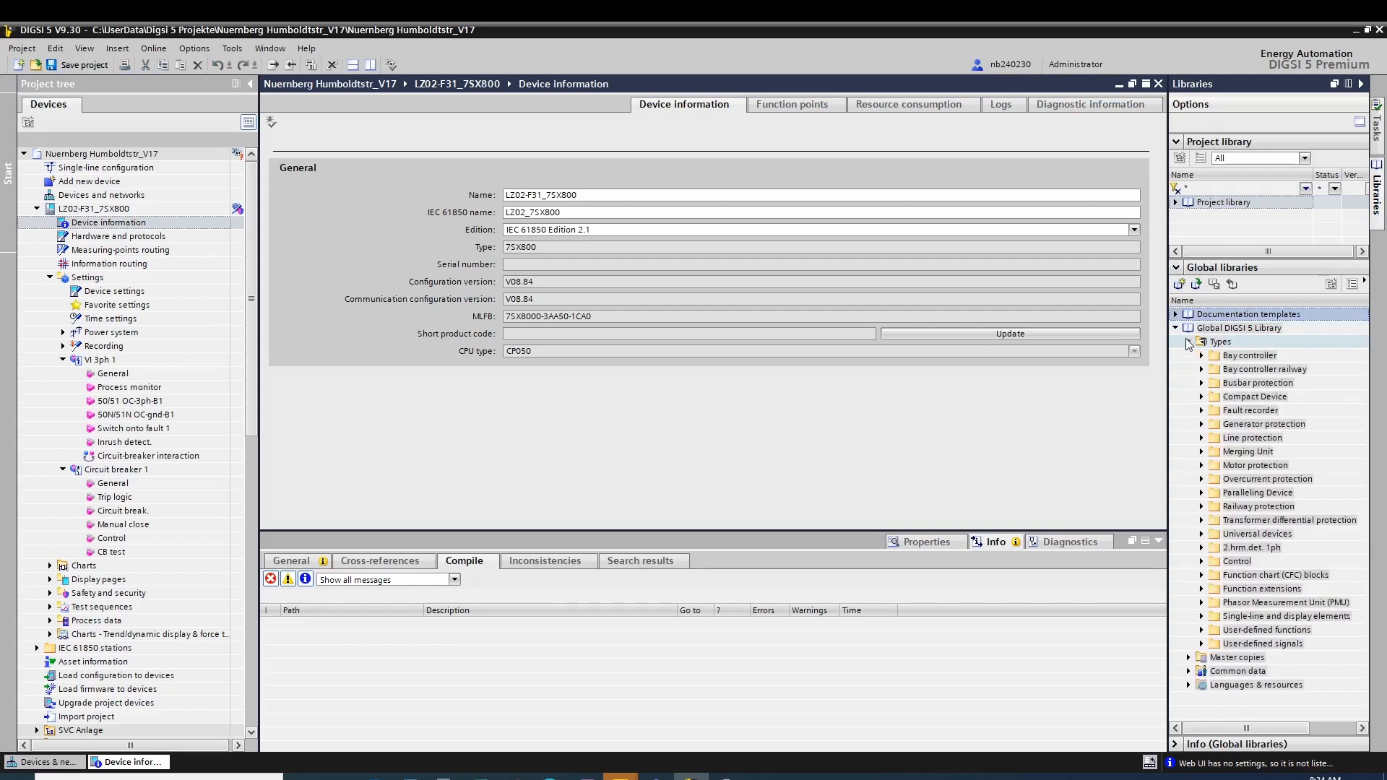
click(1201, 396)
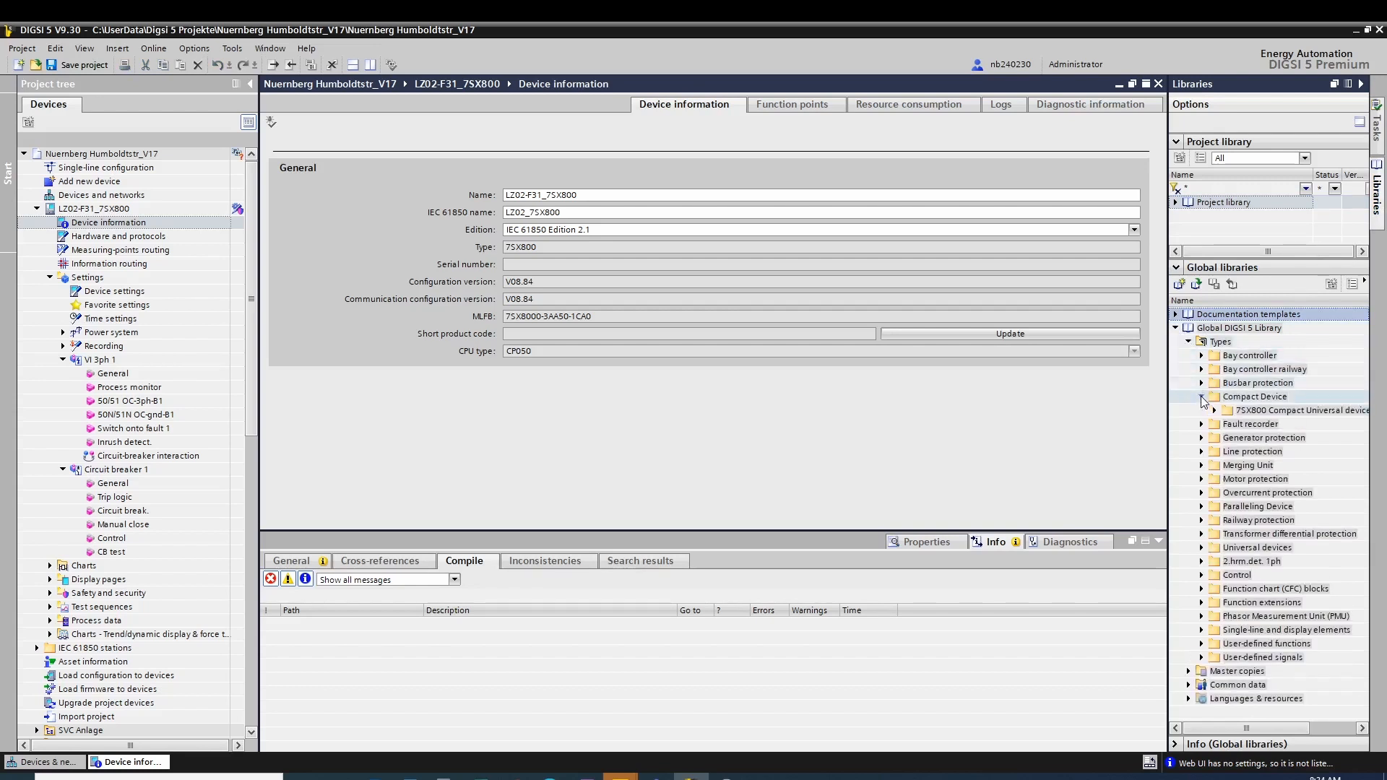
click(1213, 410)
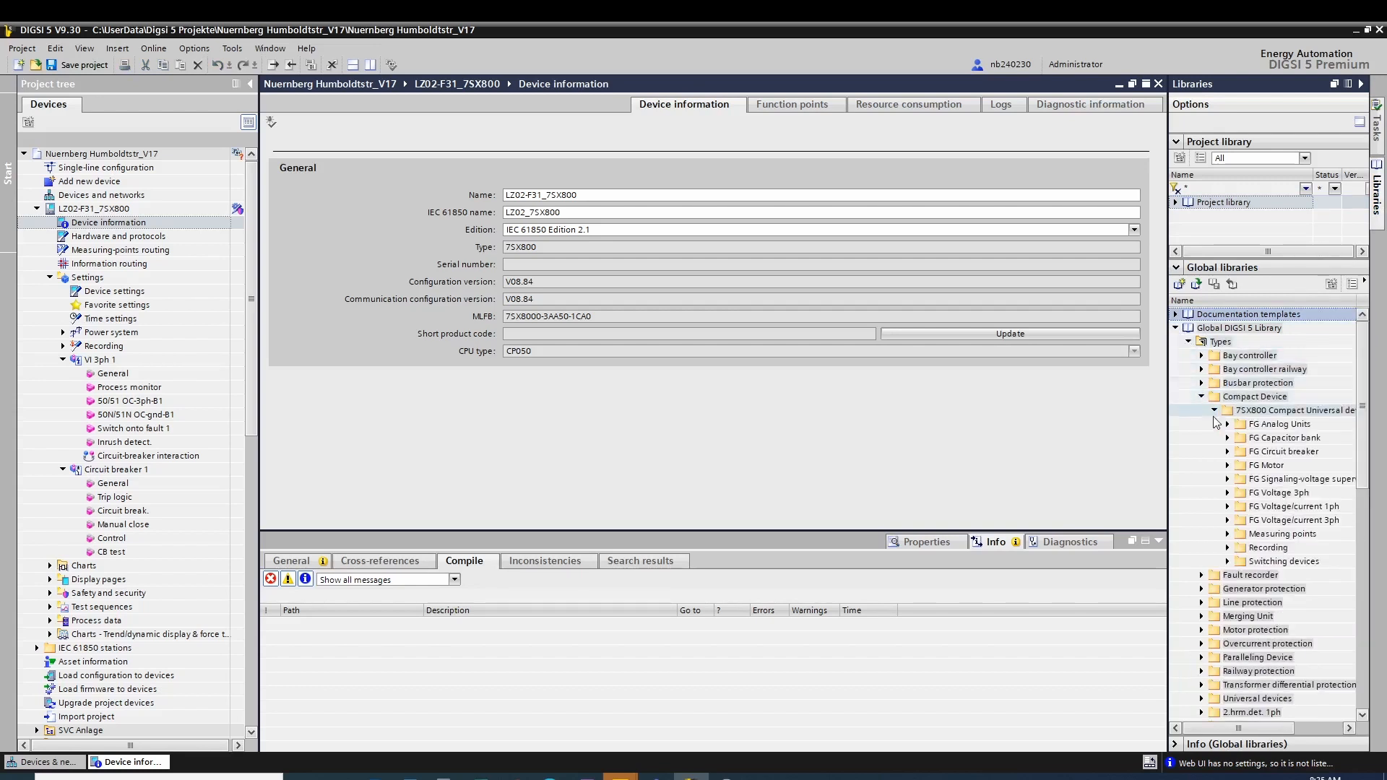
click(1227, 520)
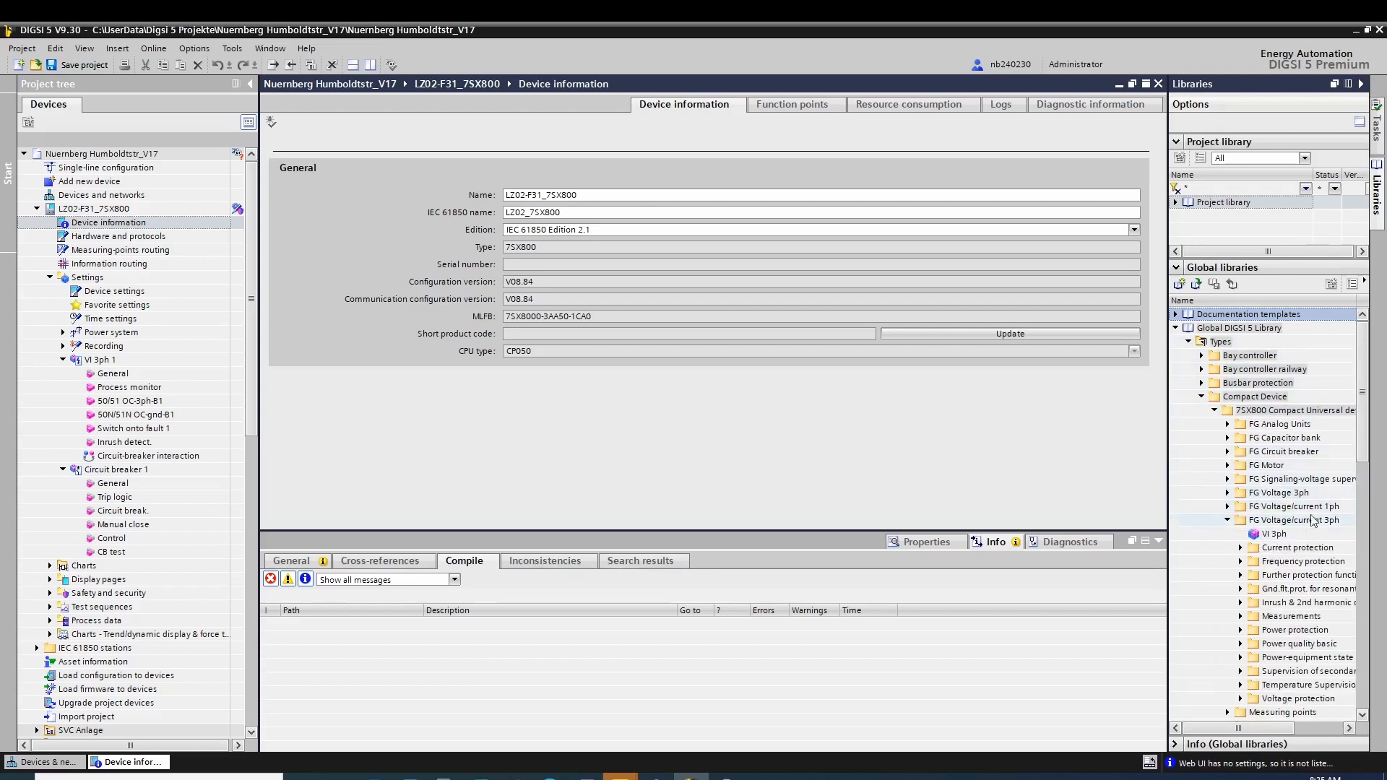
drag(1167, 462, 1093, 466)
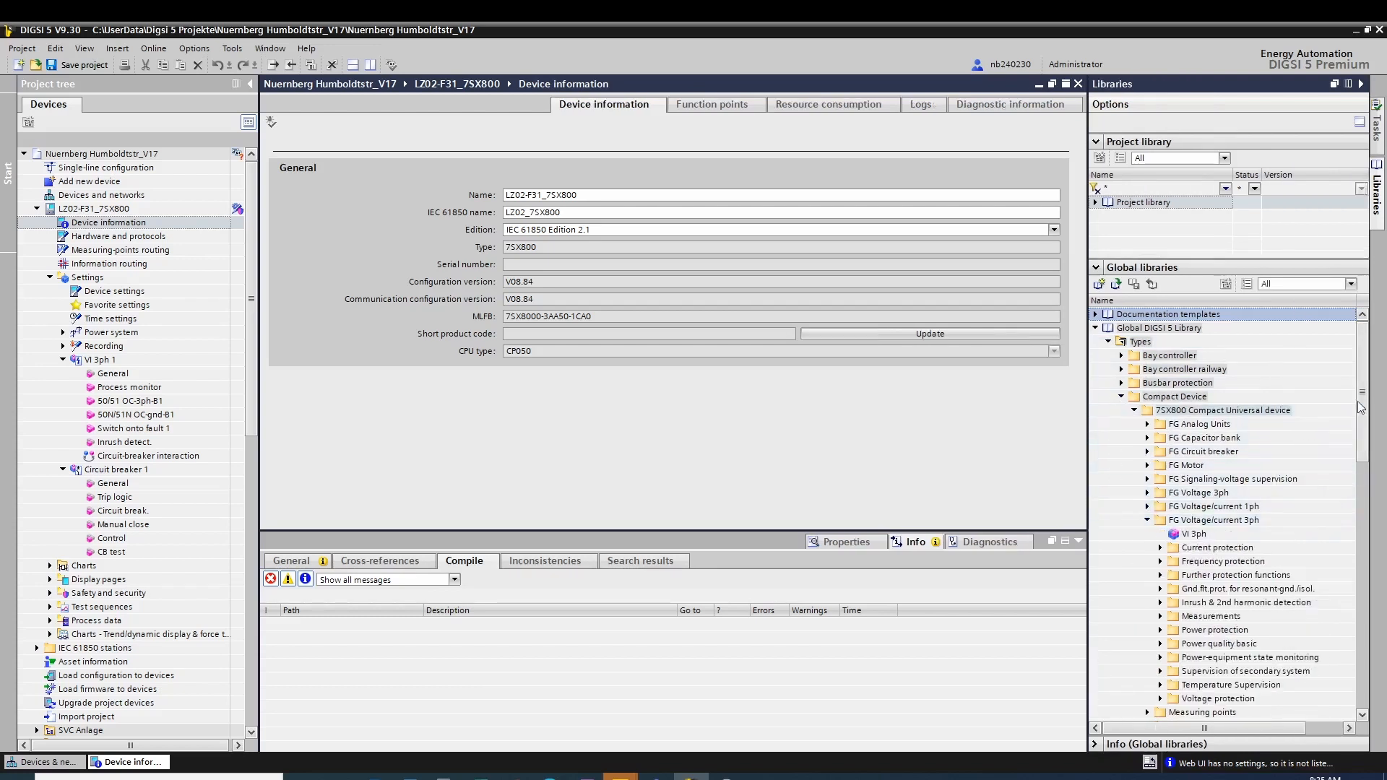
scroll(1359, 409, down, 4)
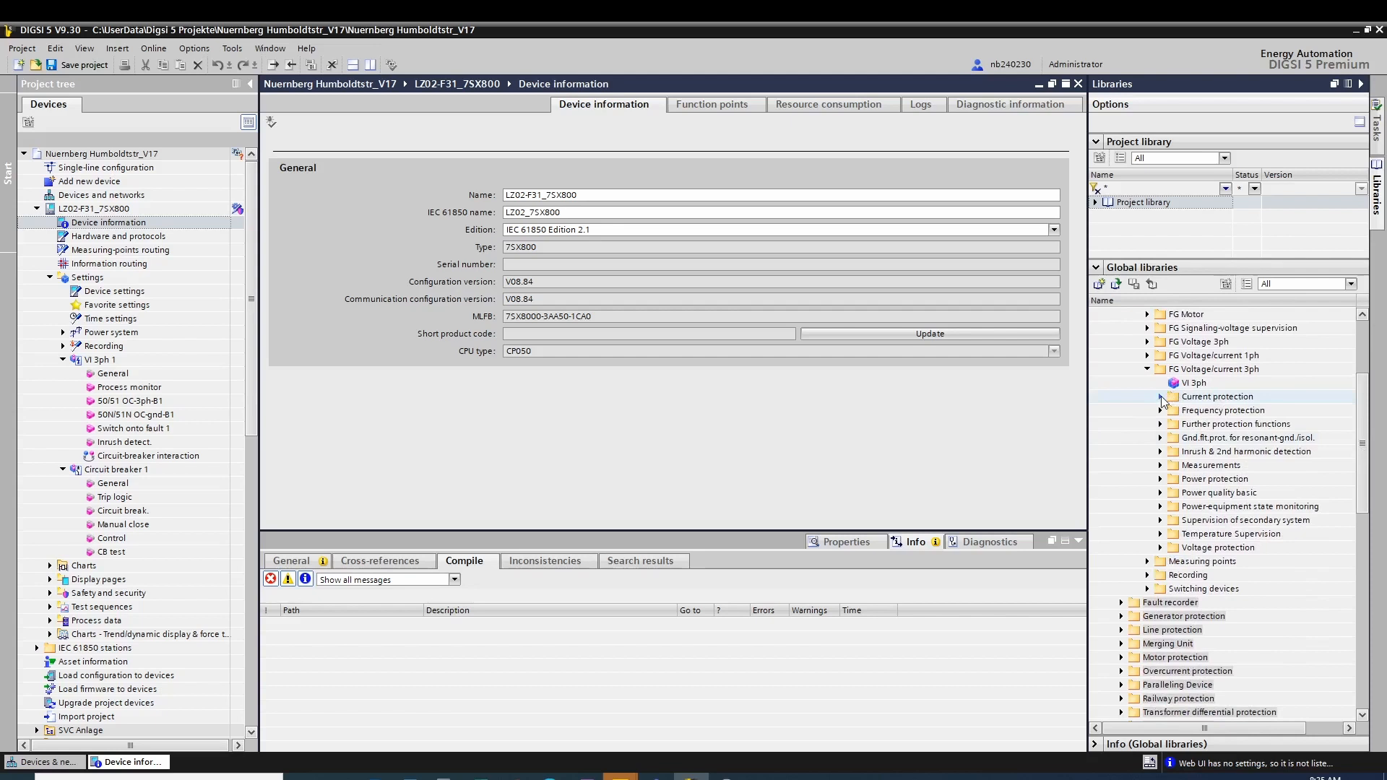
click(1161, 396)
click(1174, 437)
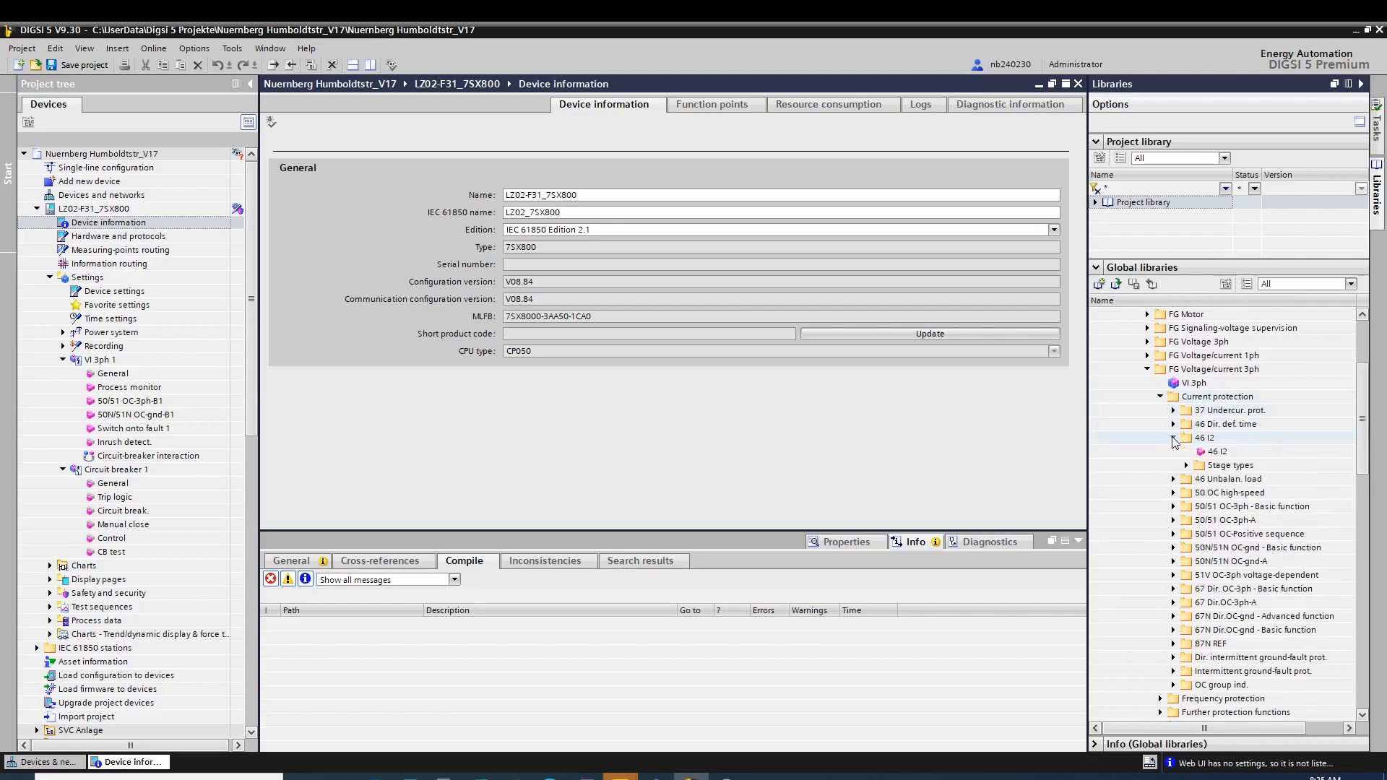
drag(1215, 451, 151, 369)
Step: Add the 50 OC high-speed function from the library's current protection types to VI 3ph 1
click(1173, 438)
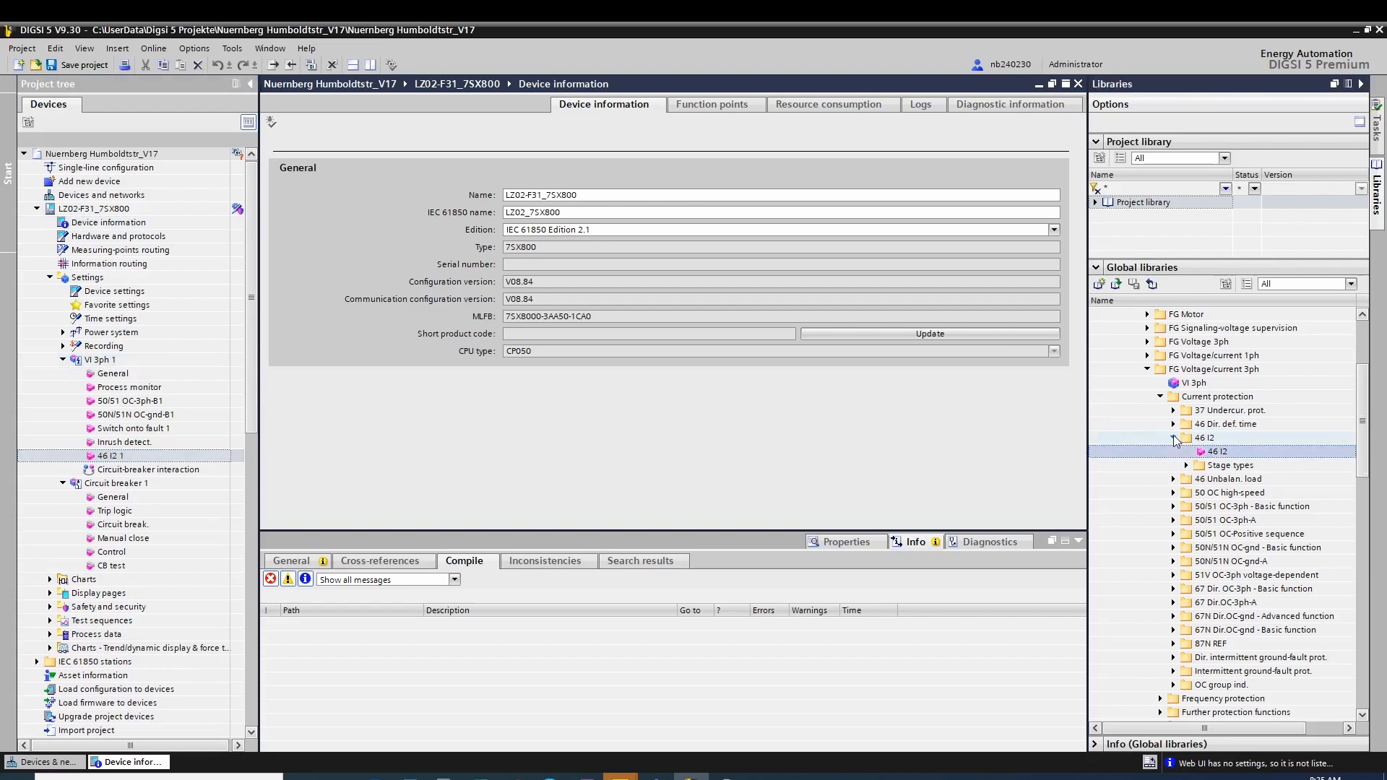
click(1173, 465)
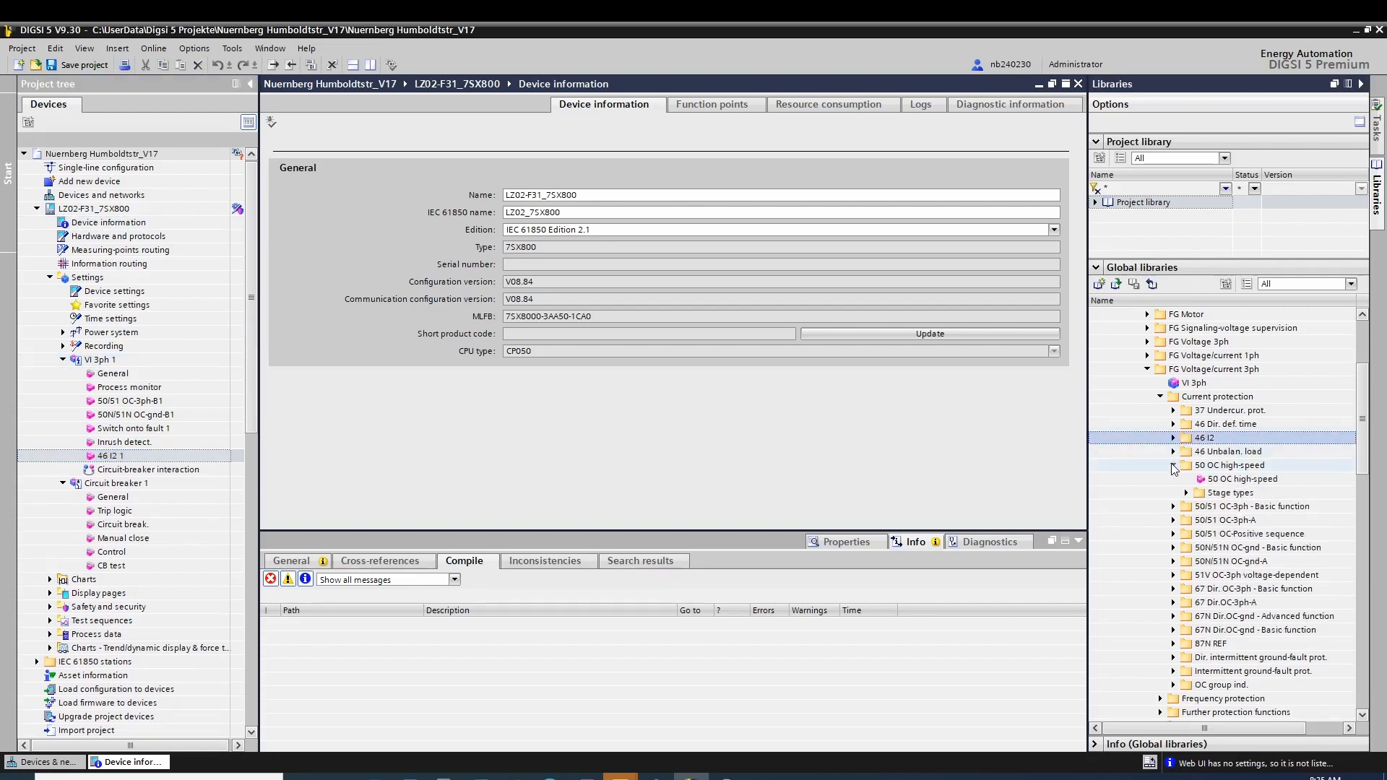
drag(1203, 482, 156, 368)
click(1173, 465)
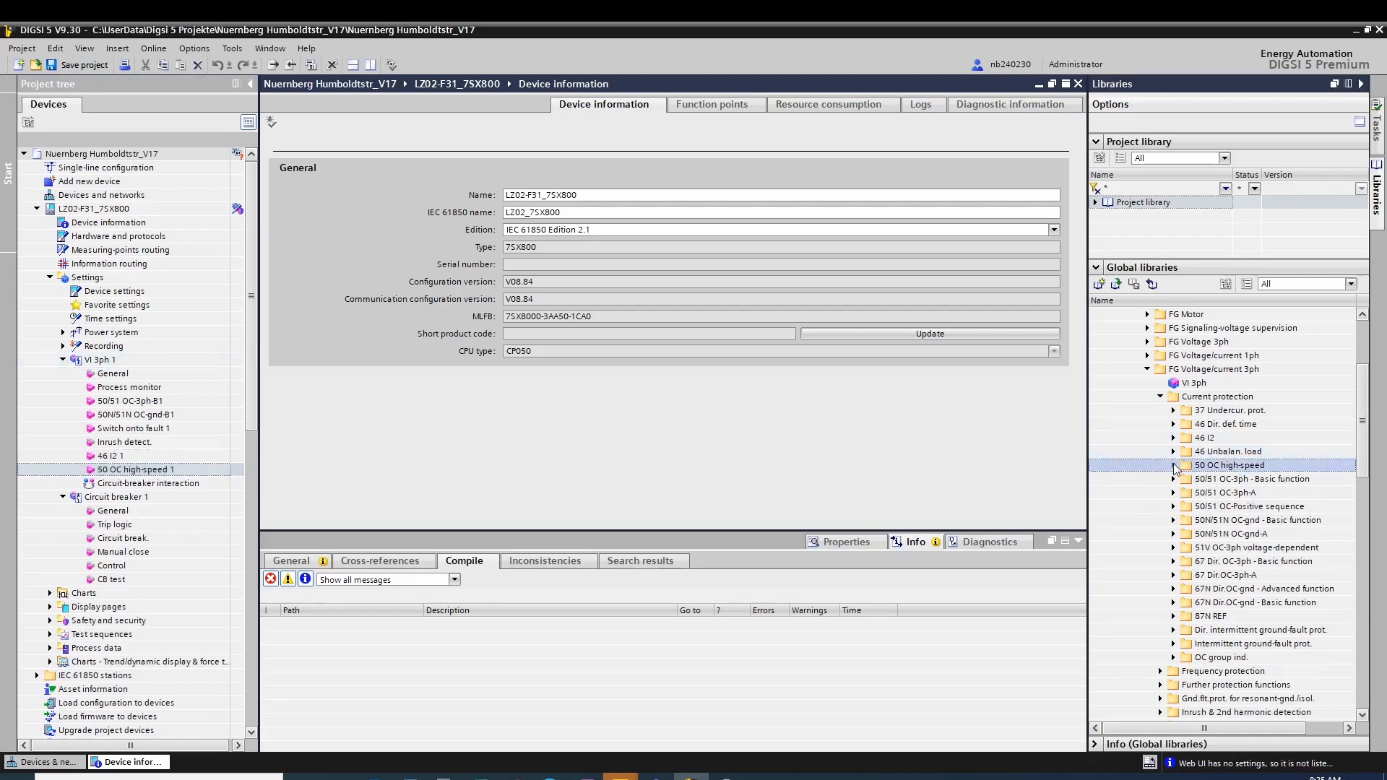
Step: Add the 49 Th.overl.-A thermal overload function from the library's further protection functions to VI 3ph 1
click(1160, 397)
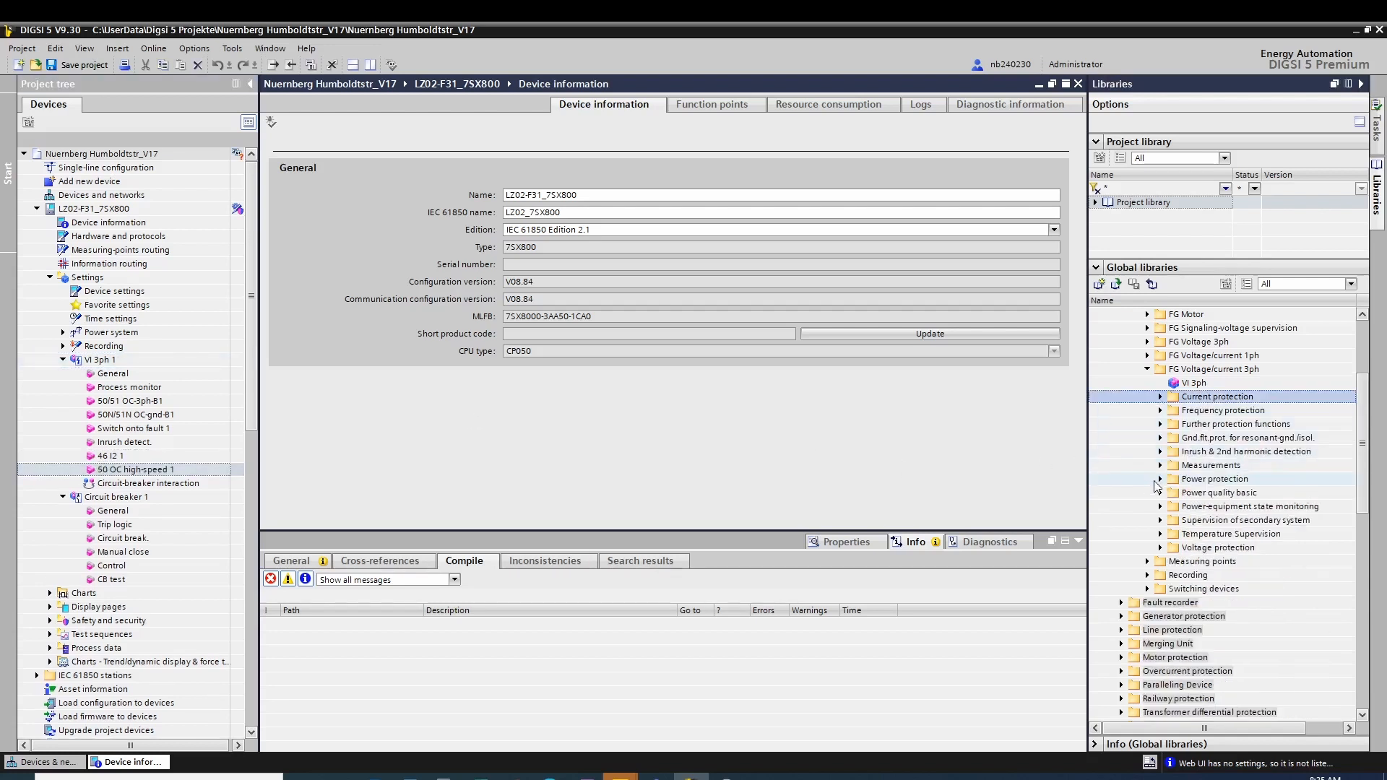
click(1160, 424)
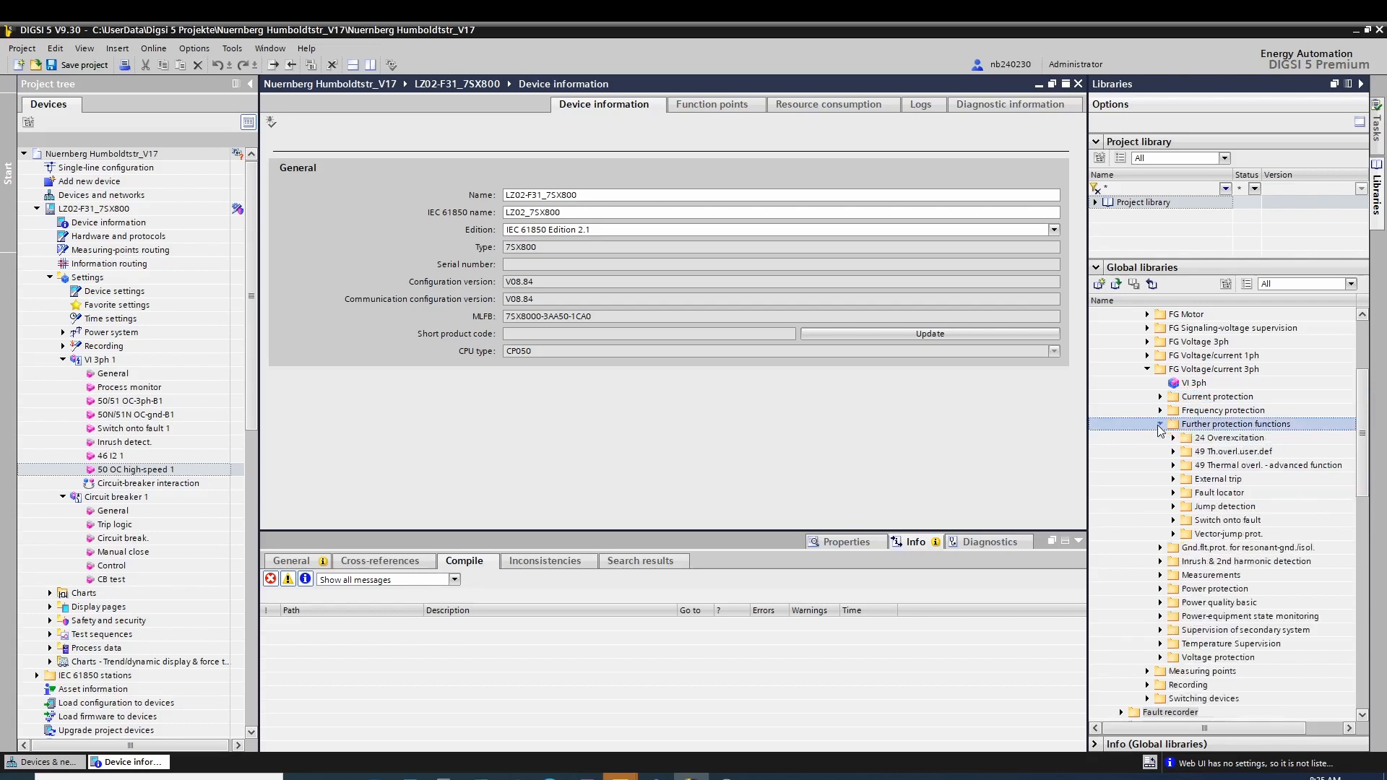
click(1172, 466)
click(1203, 480)
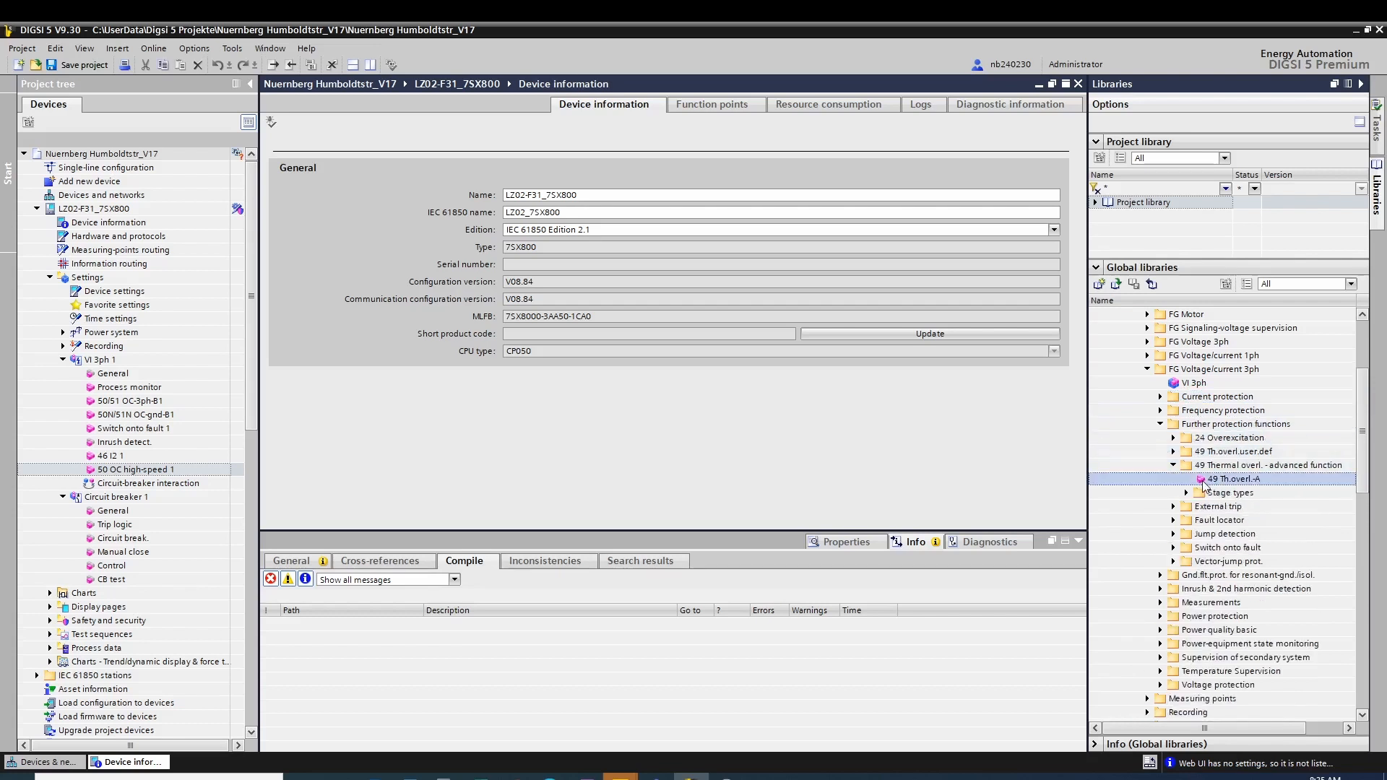
drag(1217, 483, 165, 365)
click(1173, 465)
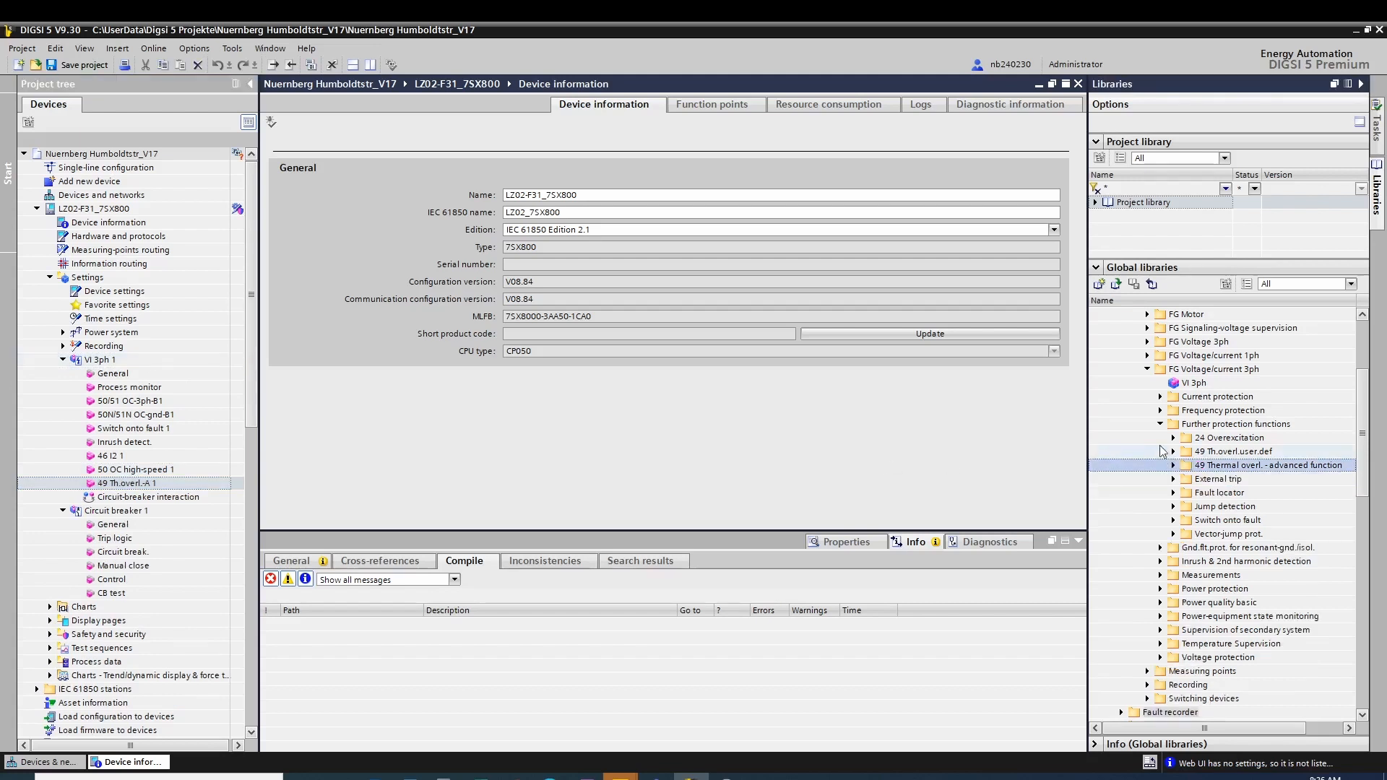
Step: Add the 50BF Ad.CBF circuit-breaker failure protection from the library's FG Circuit breaker types to Circuit breaker 1
click(1160, 424)
click(1148, 369)
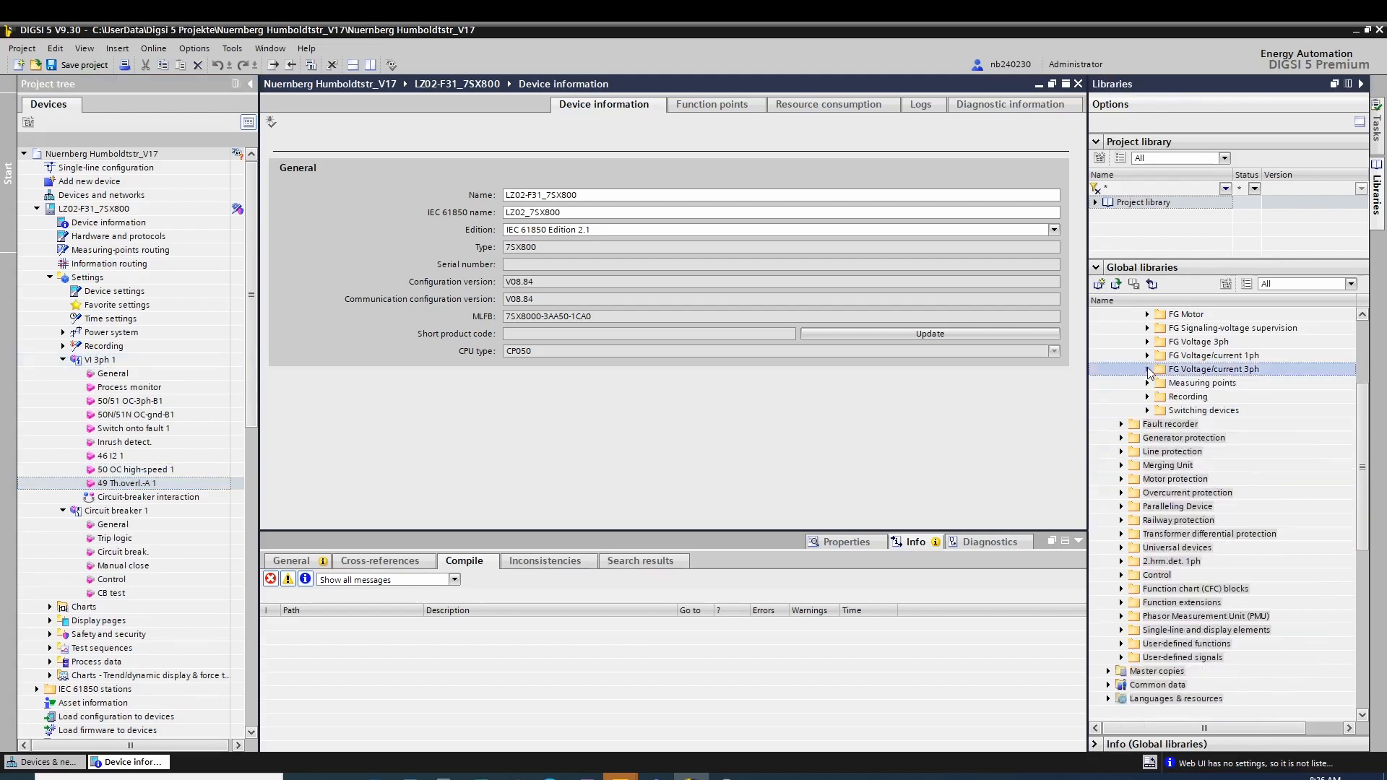
scroll(1148, 383, up, 2)
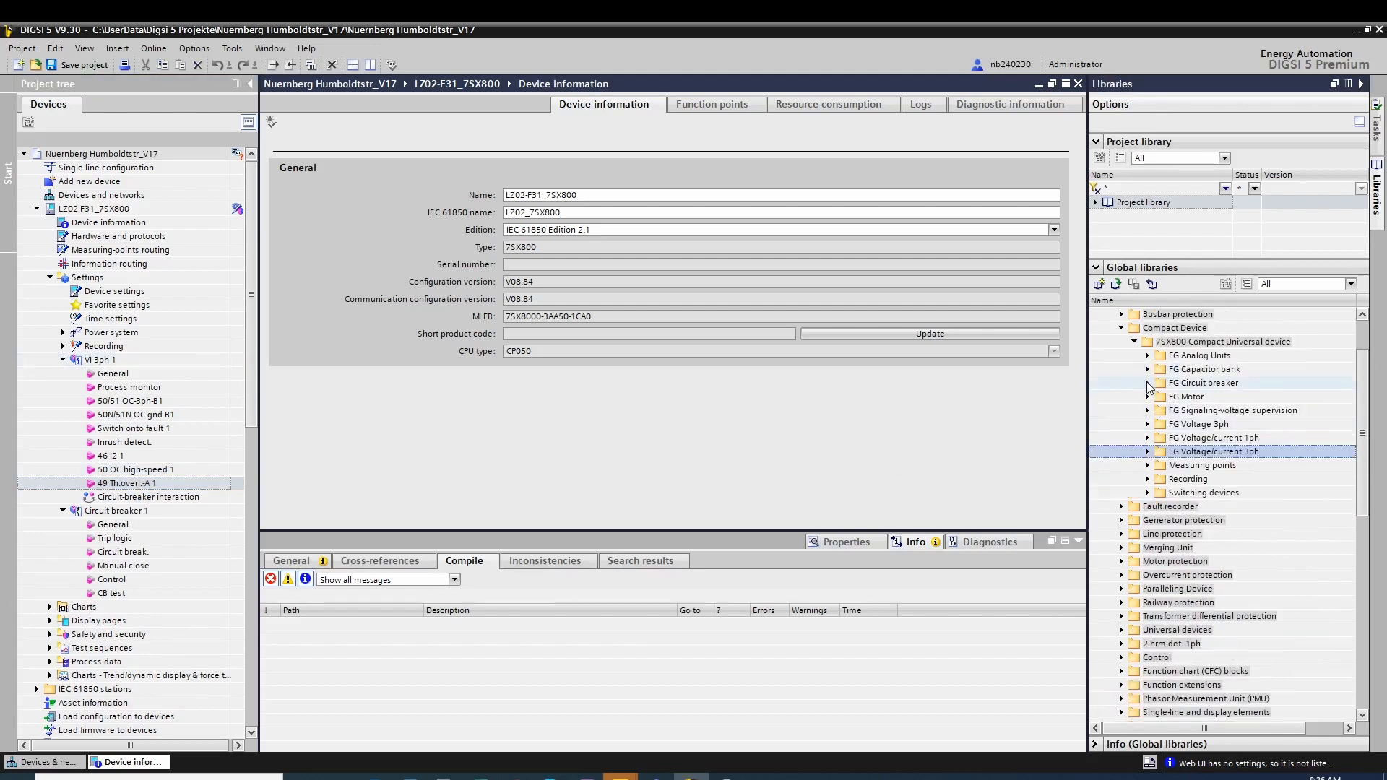
click(1147, 384)
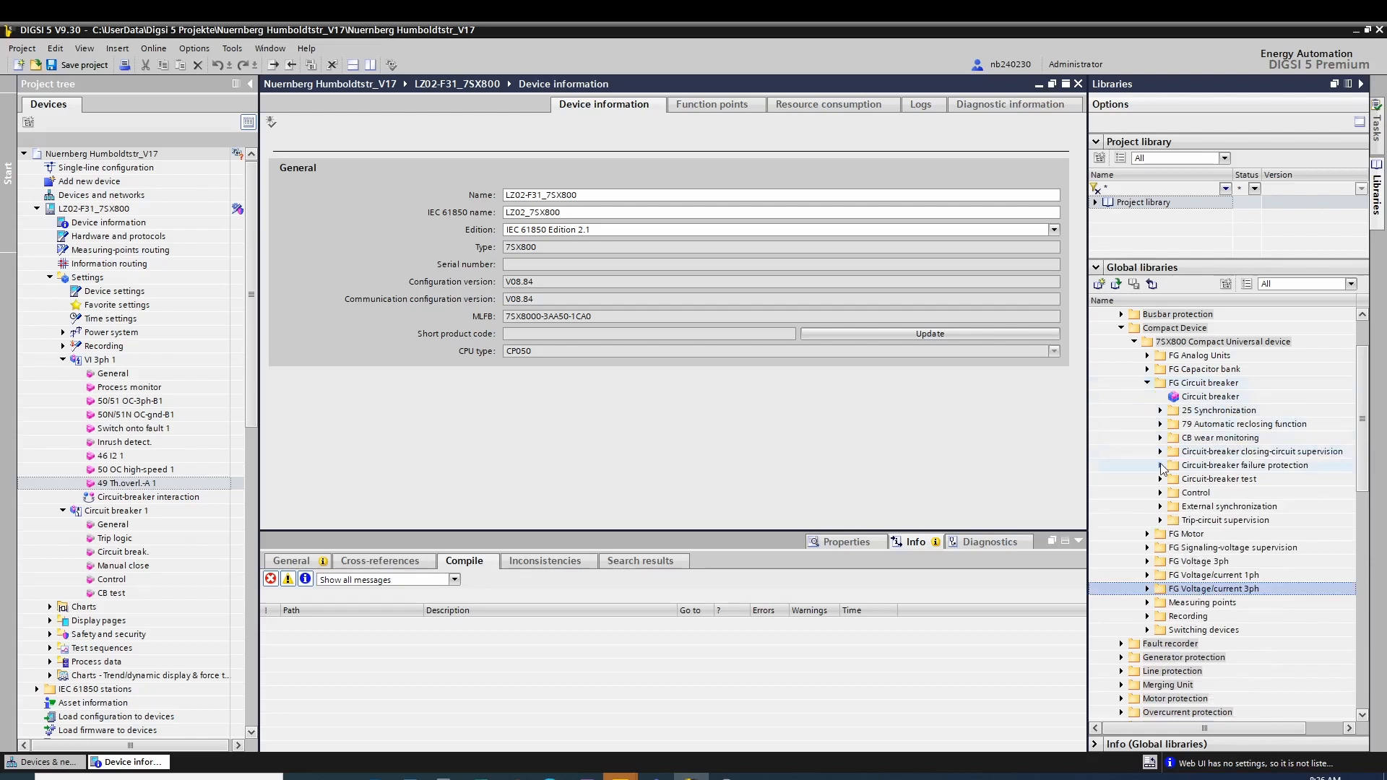
click(1160, 465)
drag(1198, 480, 142, 520)
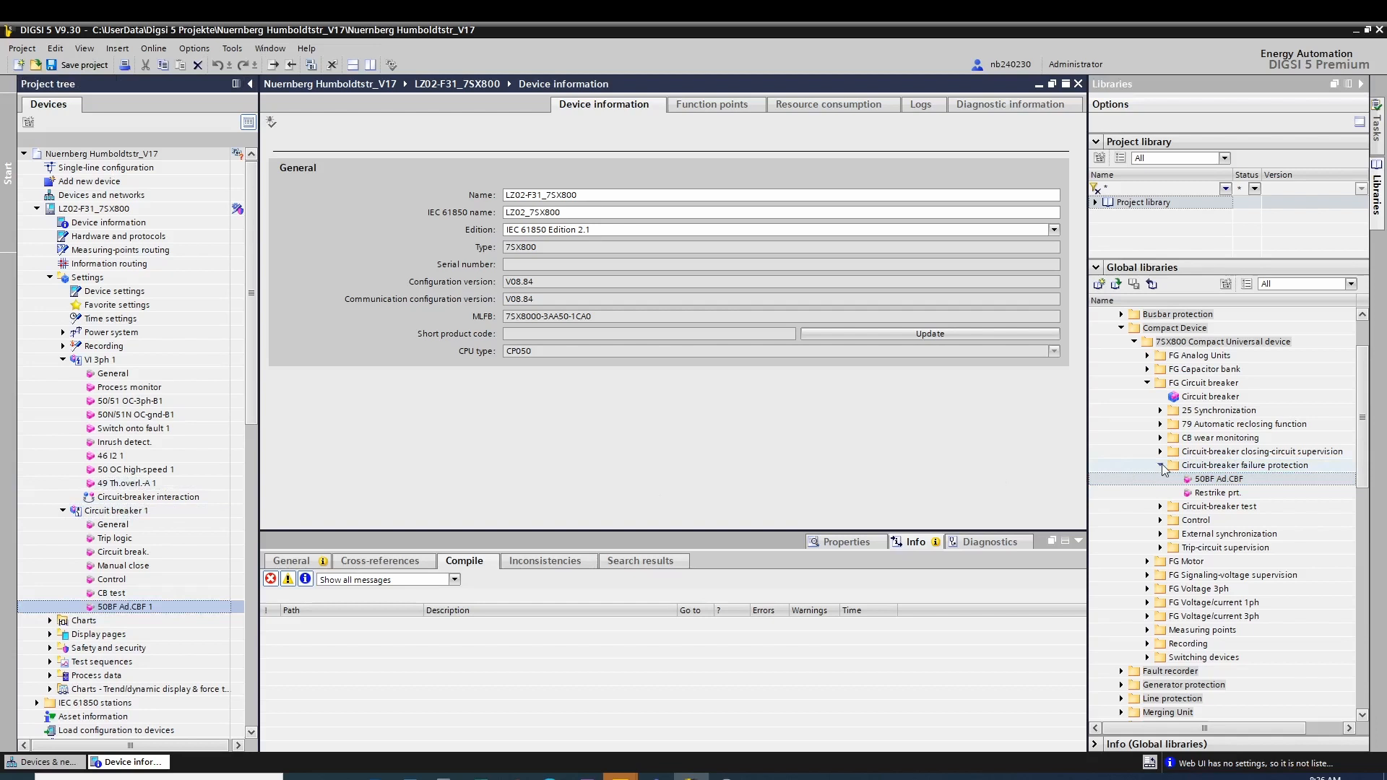
Step: Add the 74TC sup.2BI trip-circuit supervision function to Circuit breaker 1
click(1160, 465)
click(1160, 520)
drag(1196, 550, 165, 510)
Step: Set the rated primary current of measuring point I-3ph 1 to 800 A
click(63, 332)
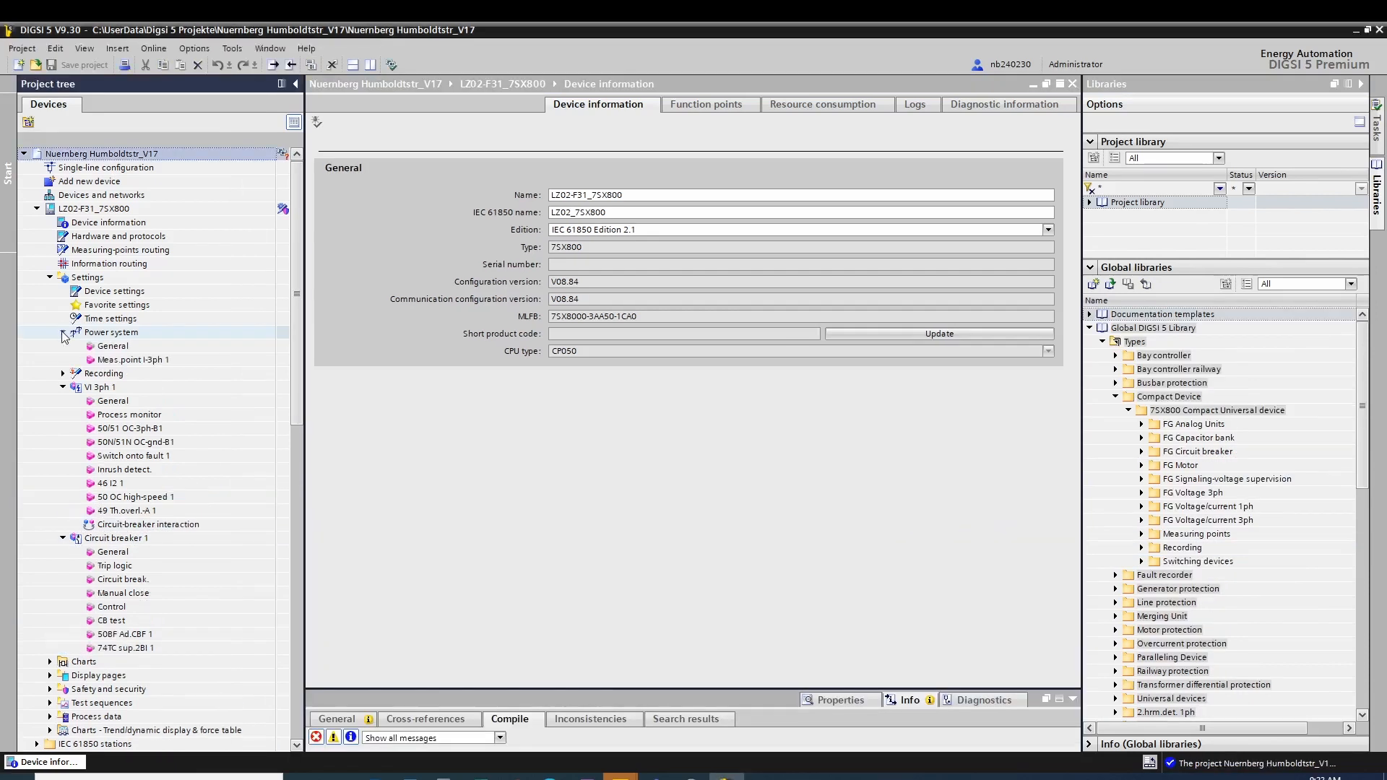
double_click(130, 359)
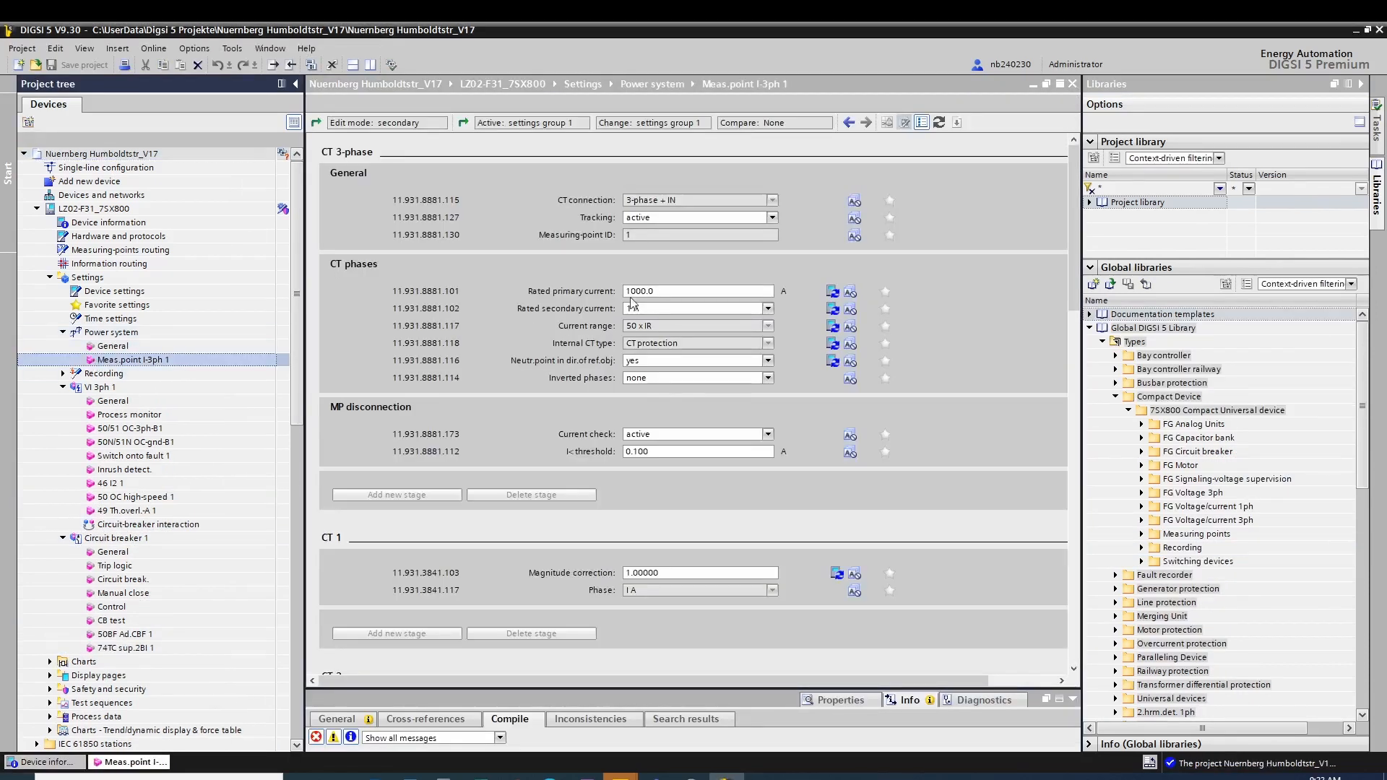
click(694, 291)
text(800)
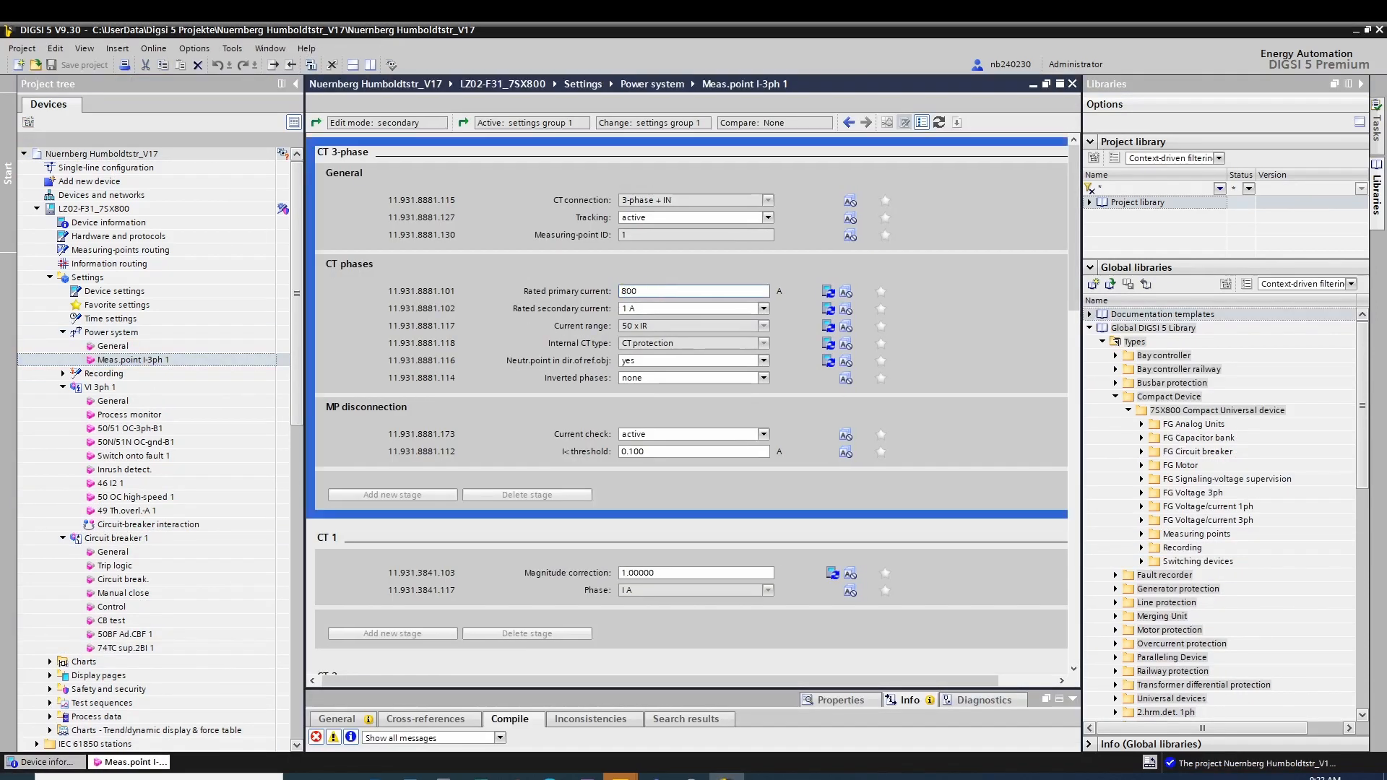
key(Return)
Step: Set the rated current in the VI 3ph 1 general settings to 800 A
click(767, 474)
double_click(116, 401)
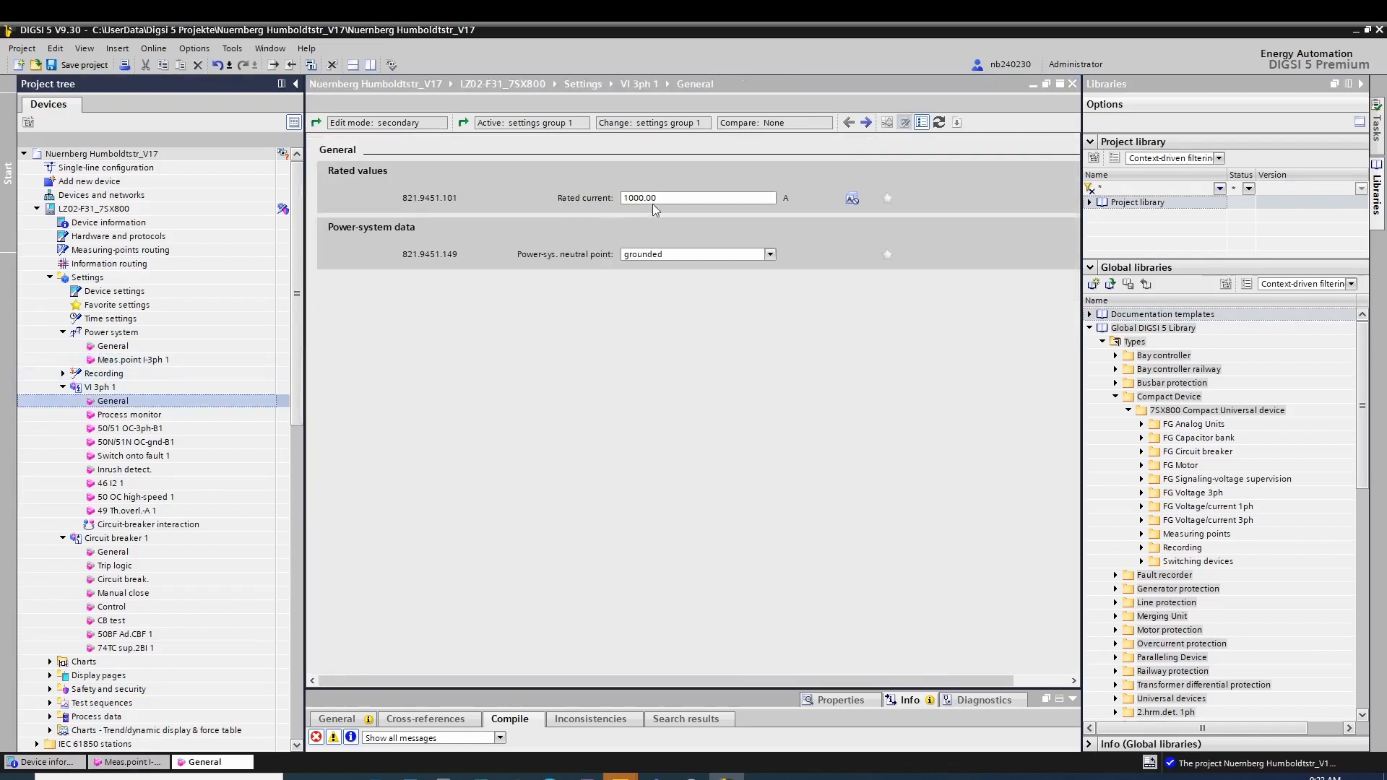
click(644, 197)
text(8)
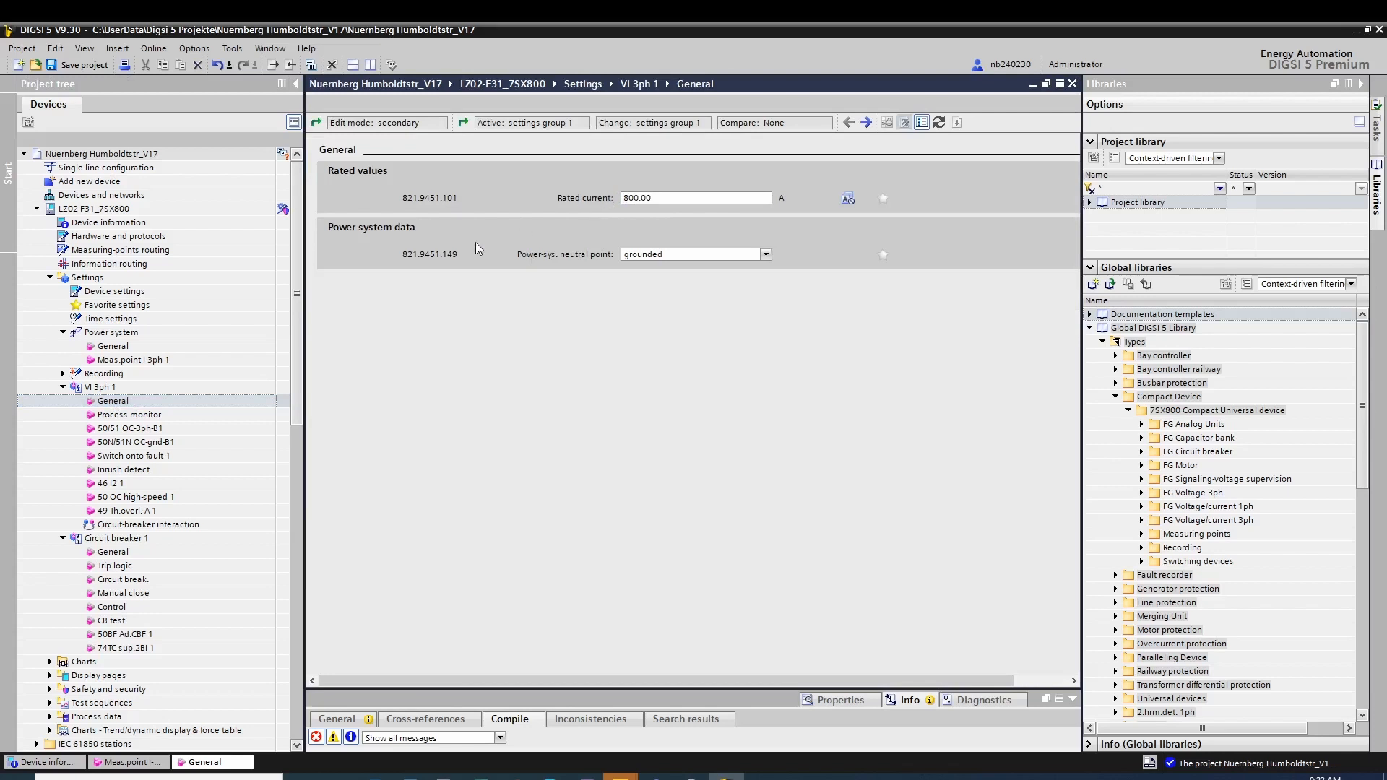
Step: Set Circuit breaker 1's rated normal current to 800 A and save the project
double_click(113, 552)
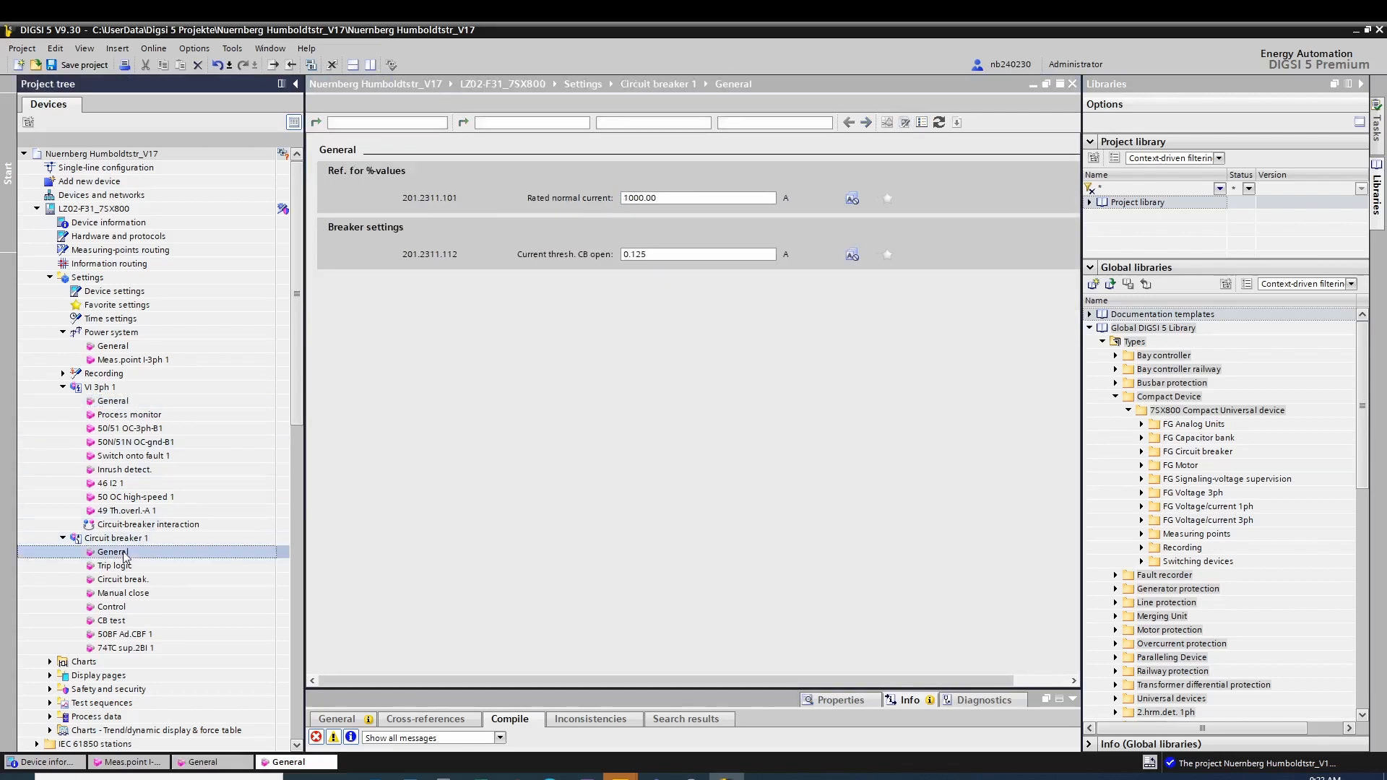
click(654, 198)
text(800)
key(Return)
click(85, 65)
Step: Export the LZ02-F31_7SX800 device as a TEA-X file into the Nuernberg Humboldtstr folder
right_click(95, 209)
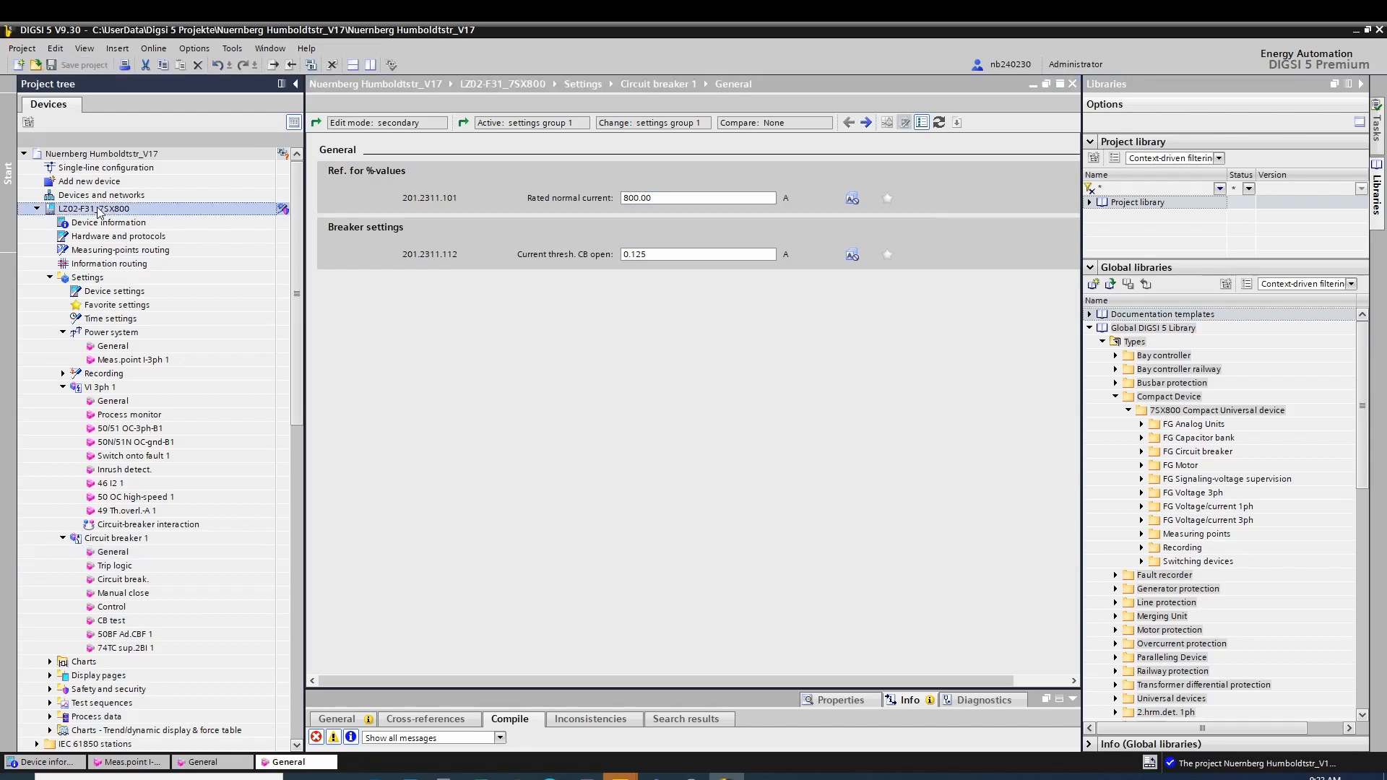
click(110, 291)
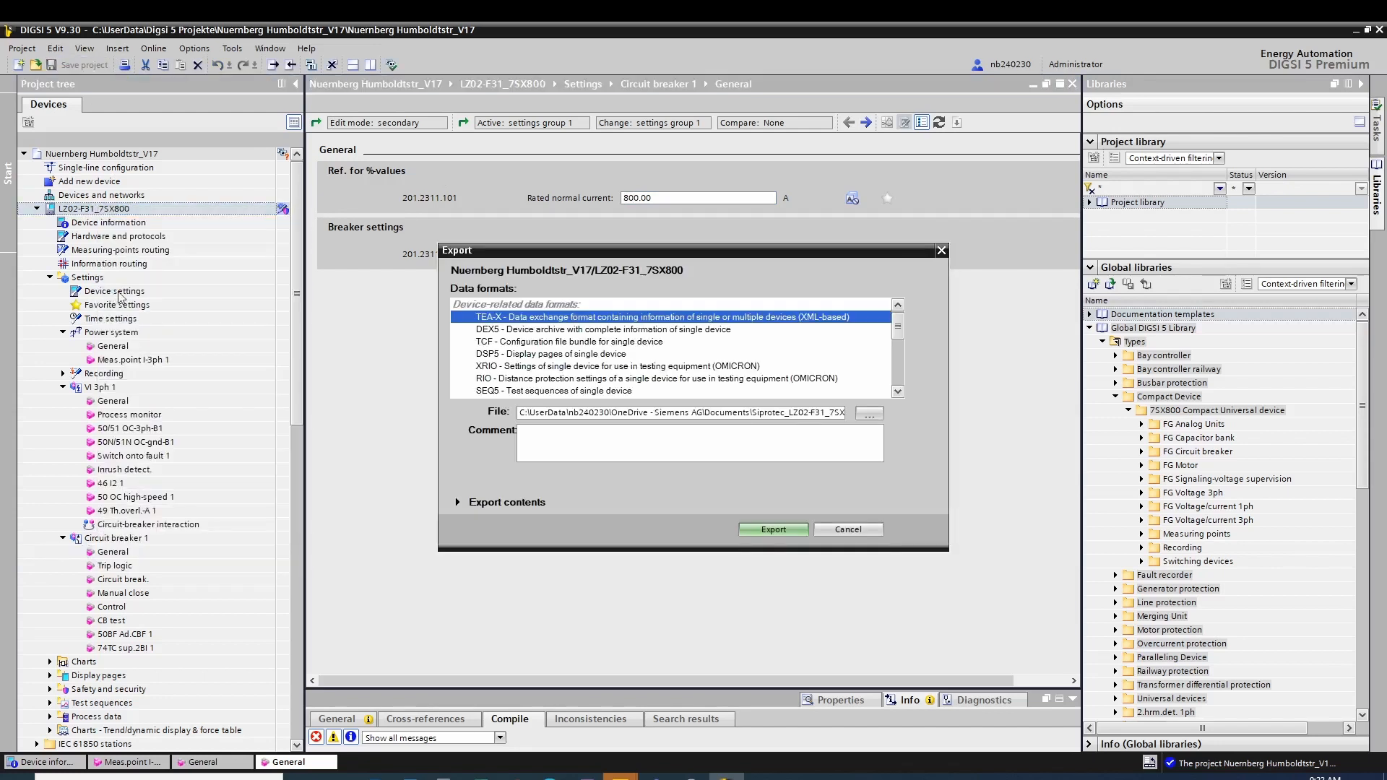
click(878, 415)
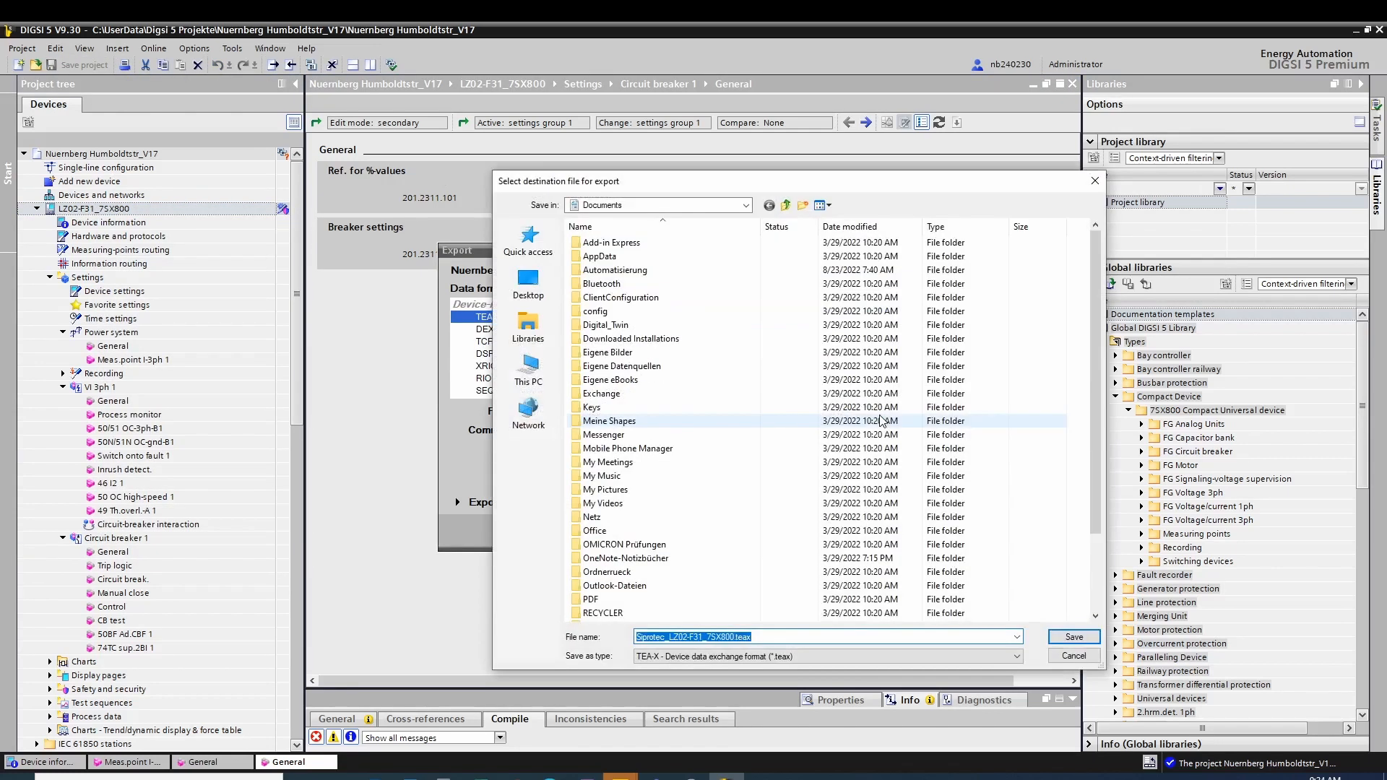
click(528, 368)
double_click(594, 312)
double_click(593, 394)
double_click(596, 386)
click(1070, 640)
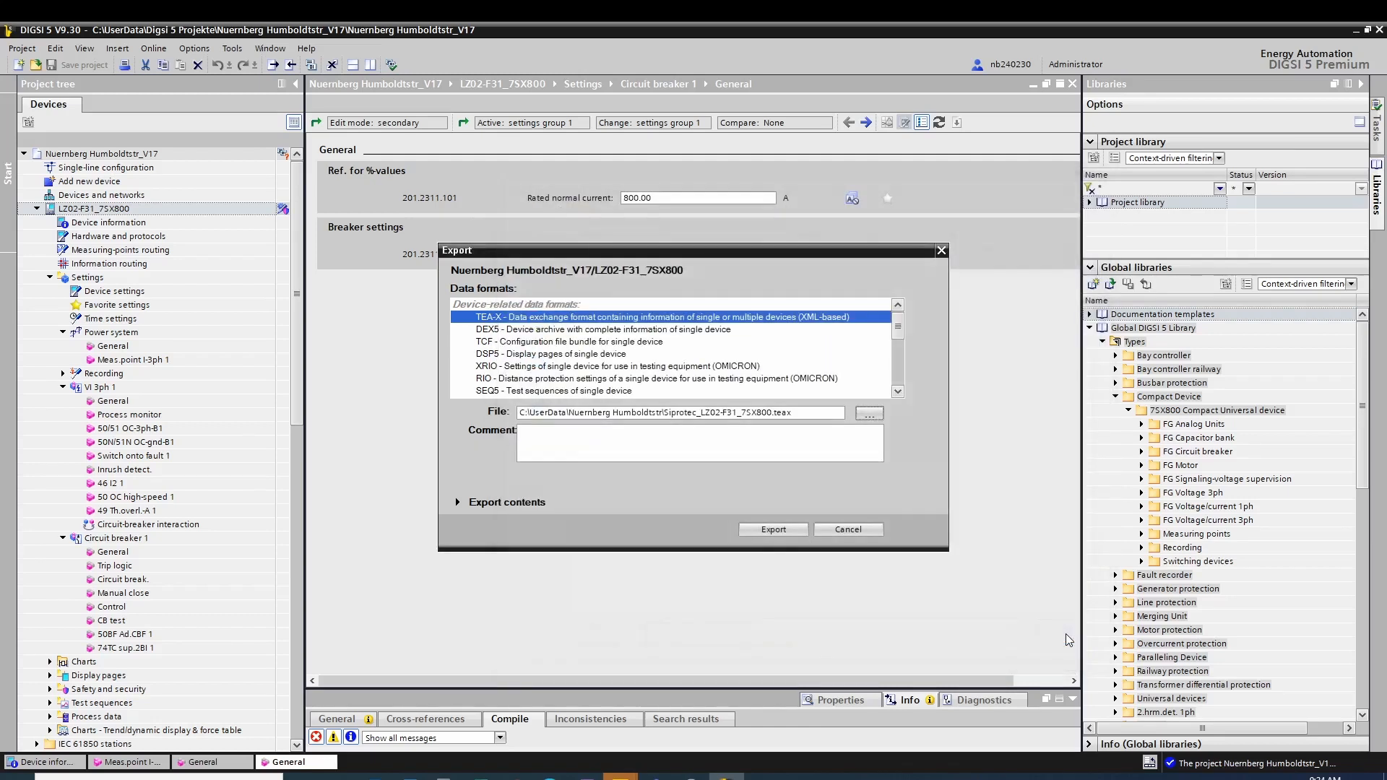
click(458, 501)
click(478, 460)
click(756, 626)
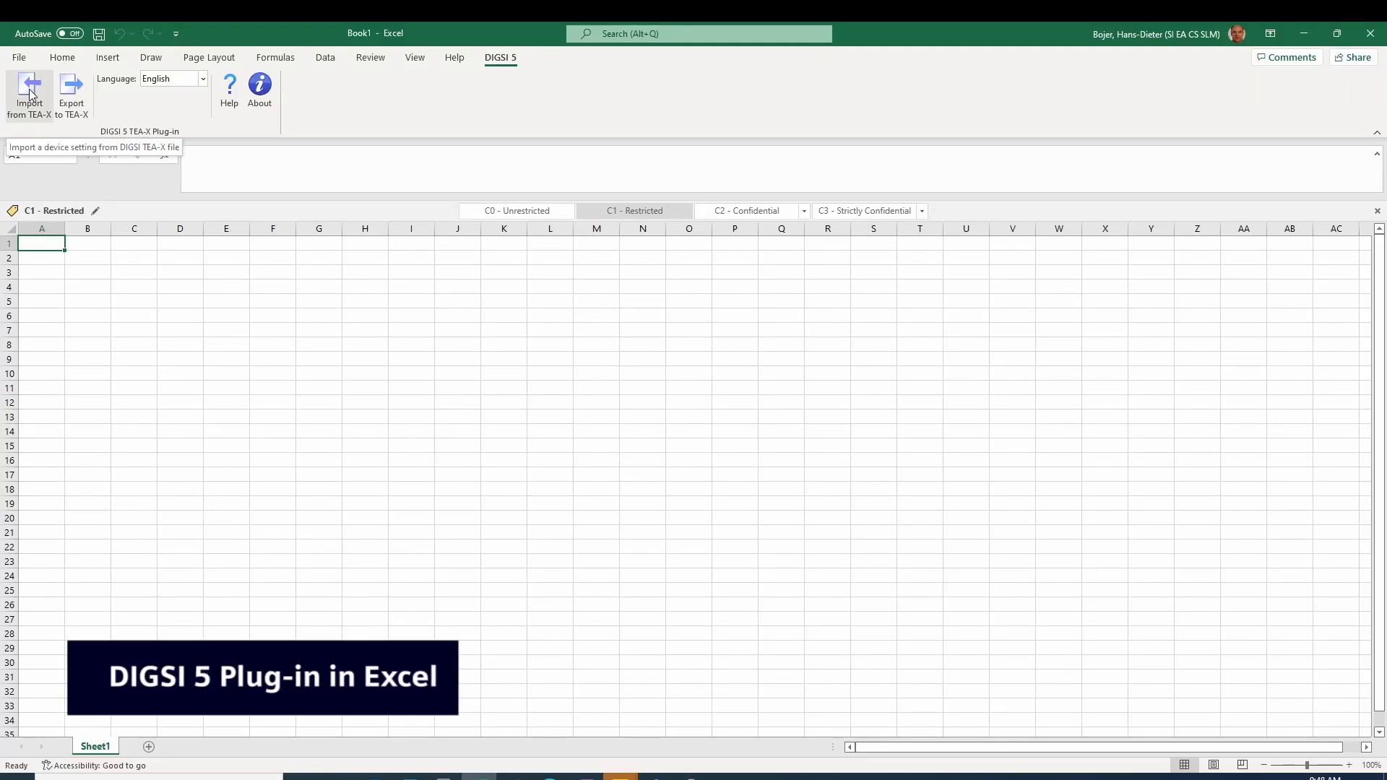
Step: In Excel, import the device settings from Siprotec_LZ02-F31_7SX800.teax with the DIGSI 5 plug-in and save the workbook
click(30, 94)
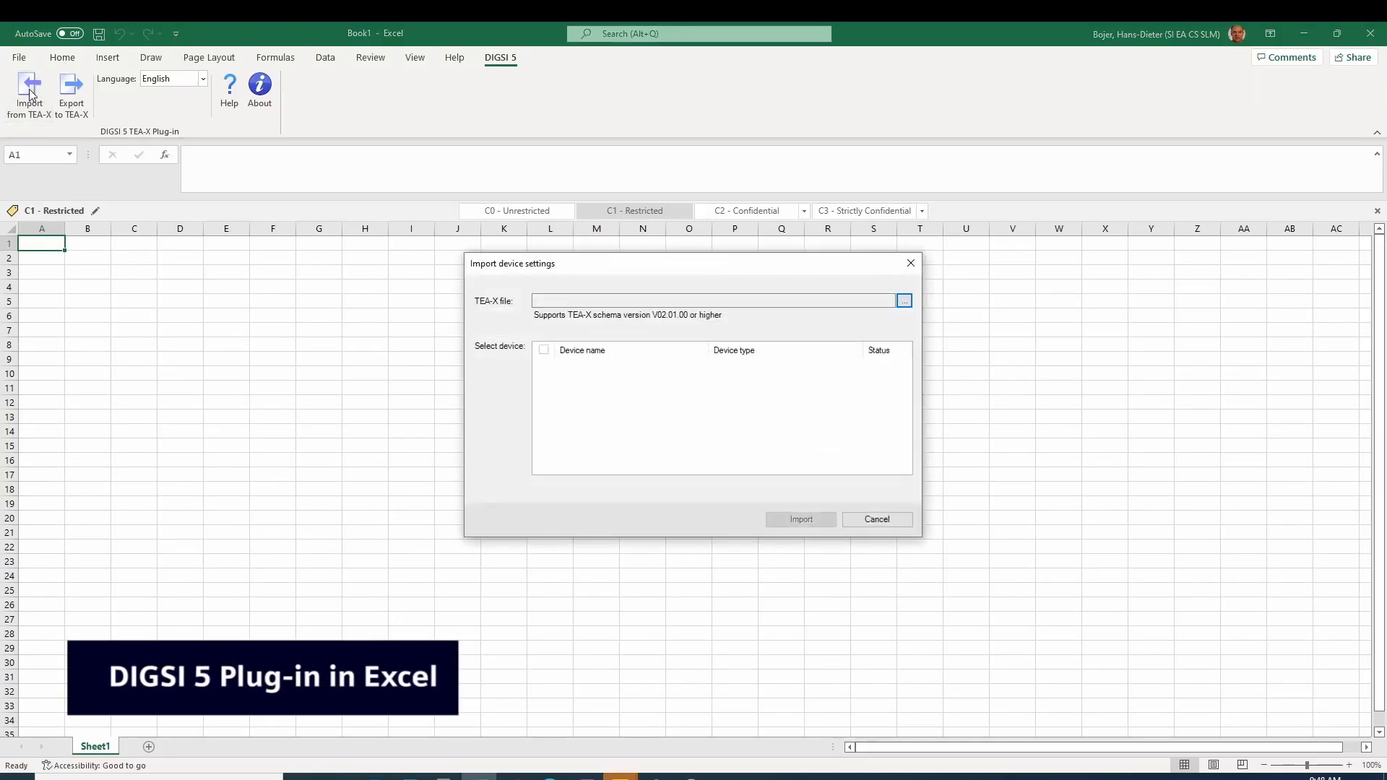
click(903, 300)
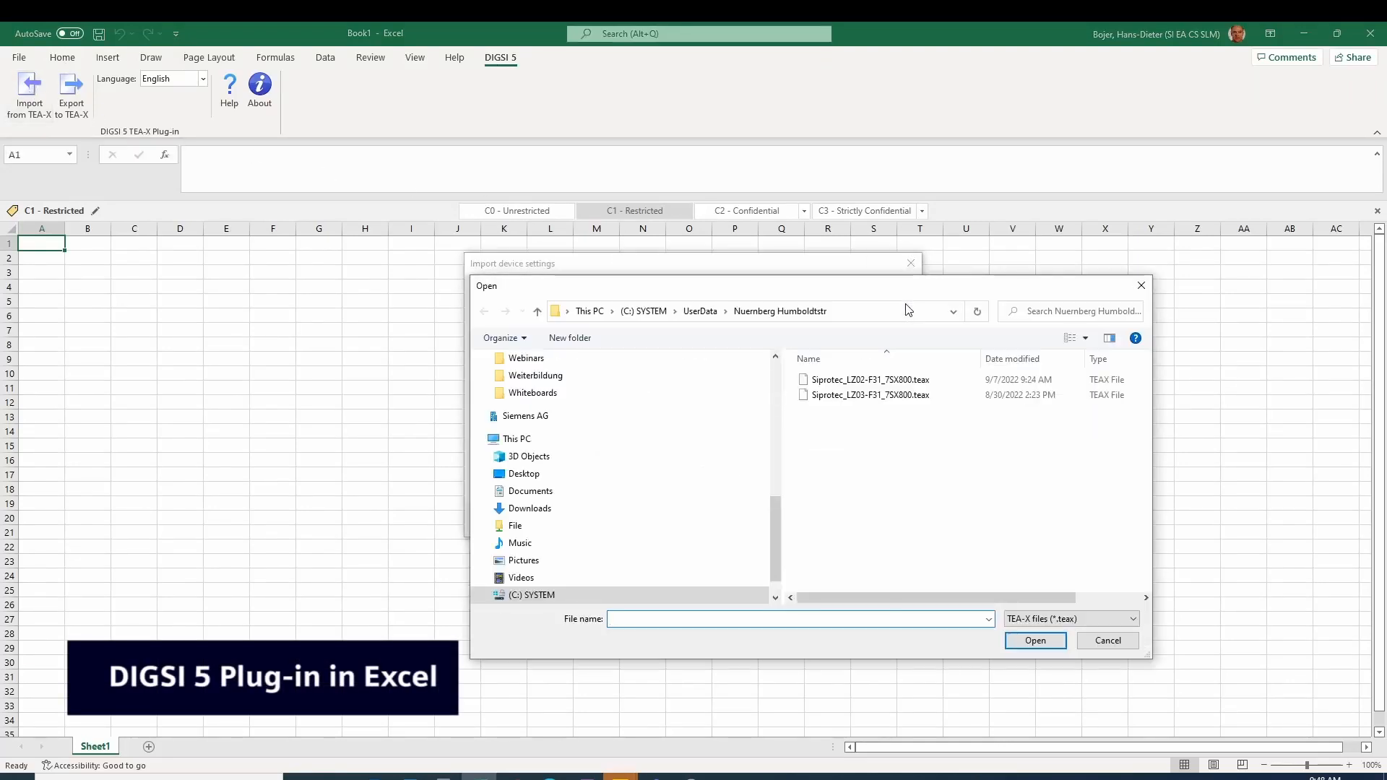
double_click(830, 380)
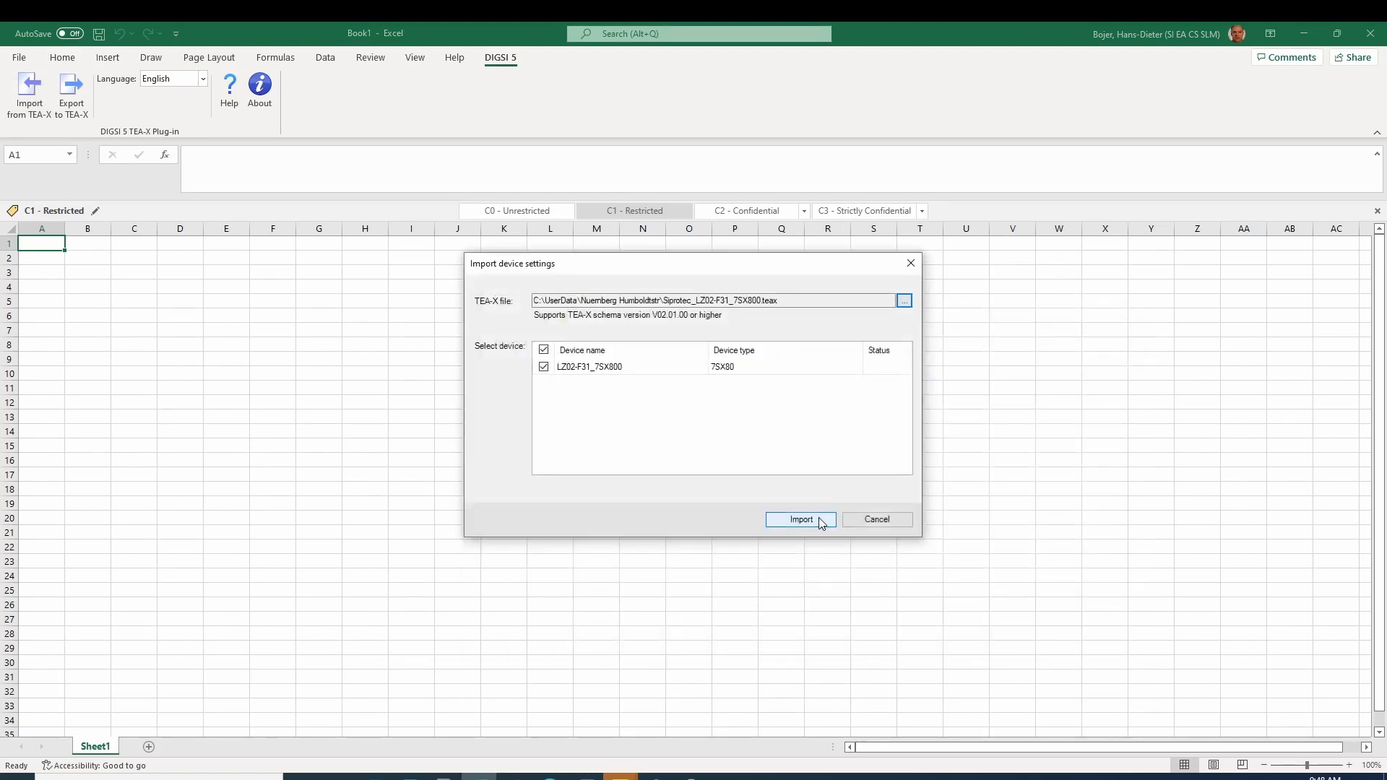
click(821, 522)
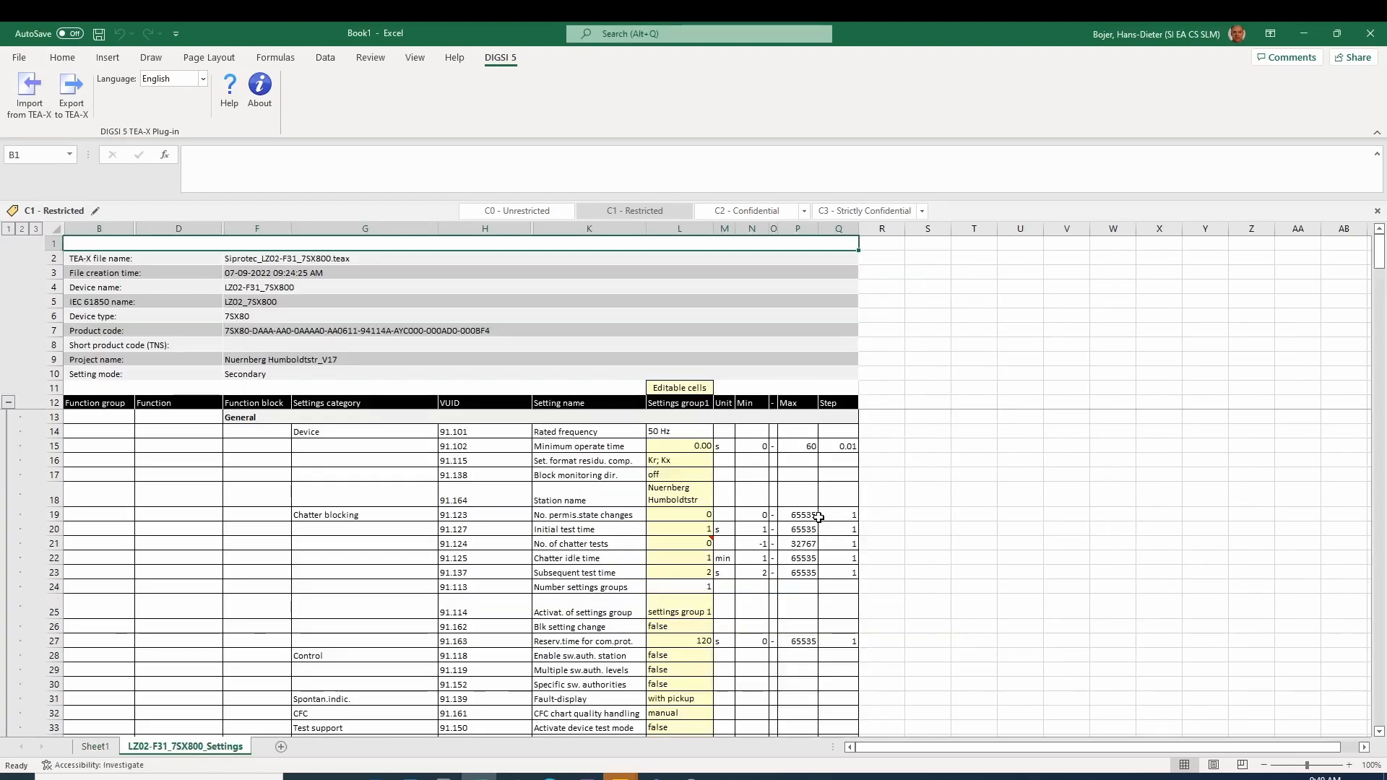
click(99, 34)
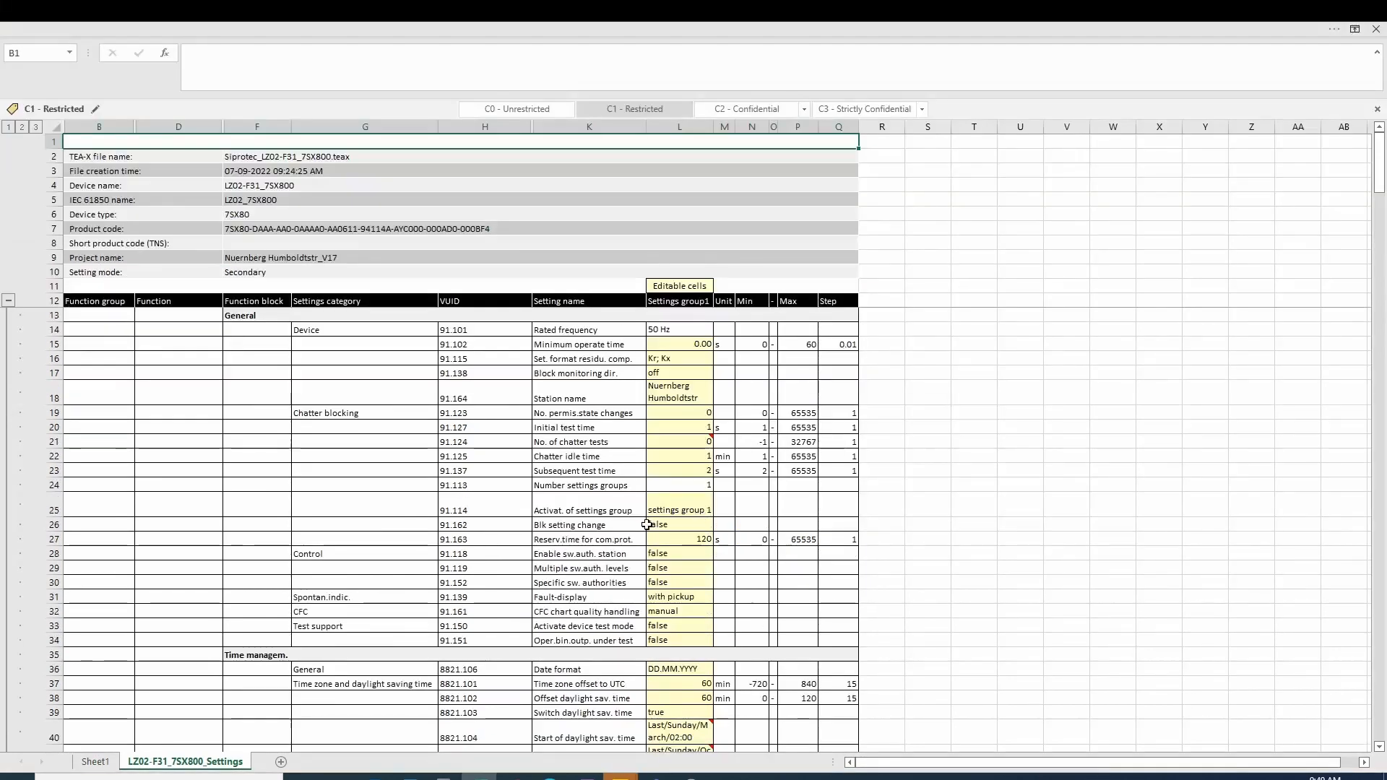
Step: Compare the imported settings sheet with the PDF settings list, checking rated frequency and current-transformer values
scroll(640, 526, down, 12)
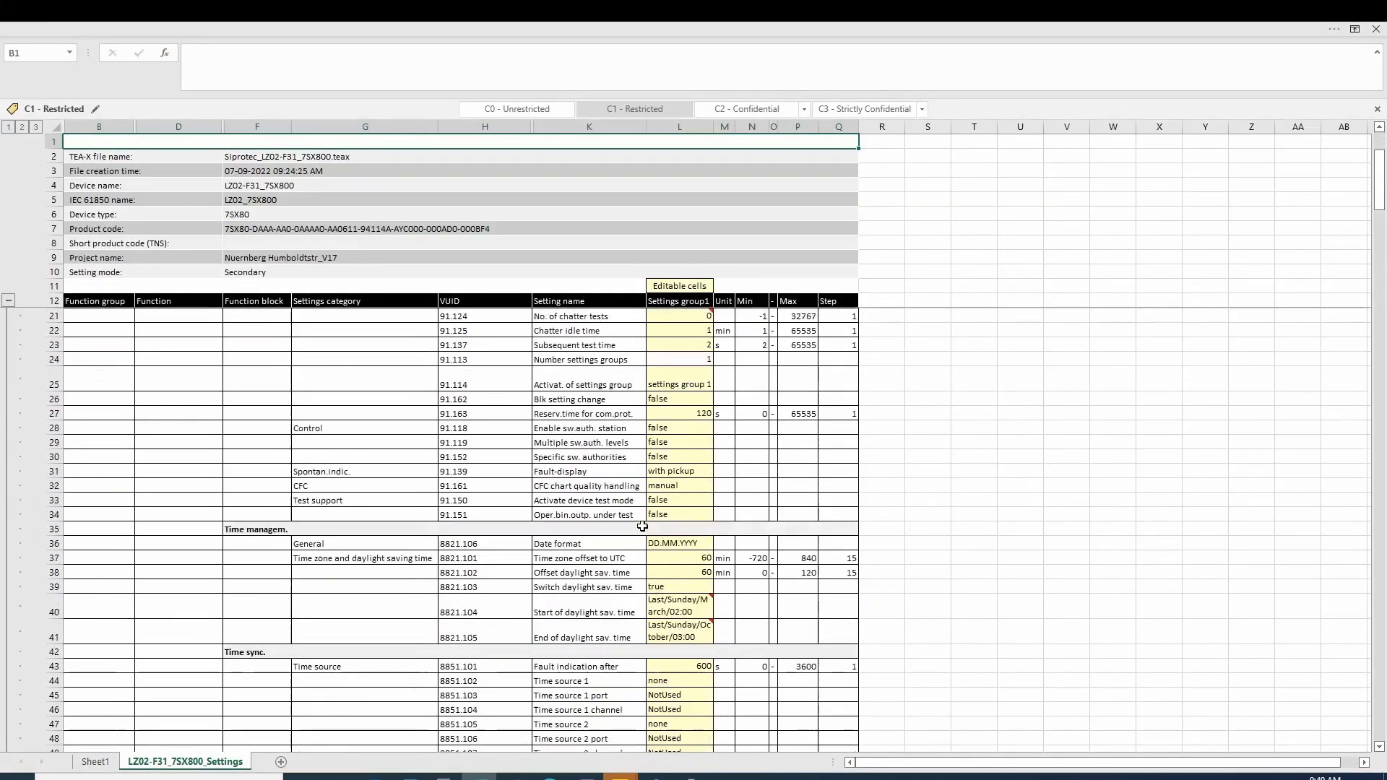
scroll(640, 527, down, 20)
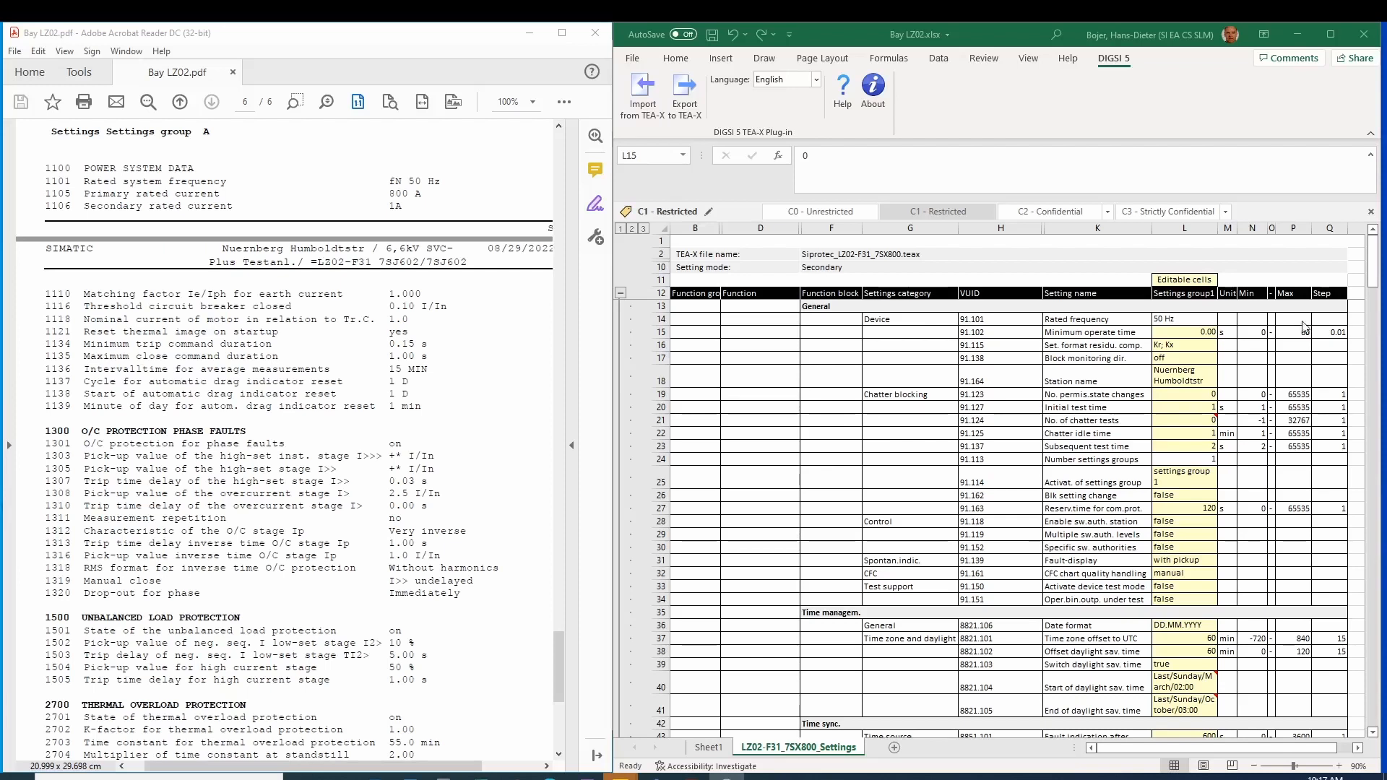
click(1070, 317)
drag(1070, 317, 1162, 319)
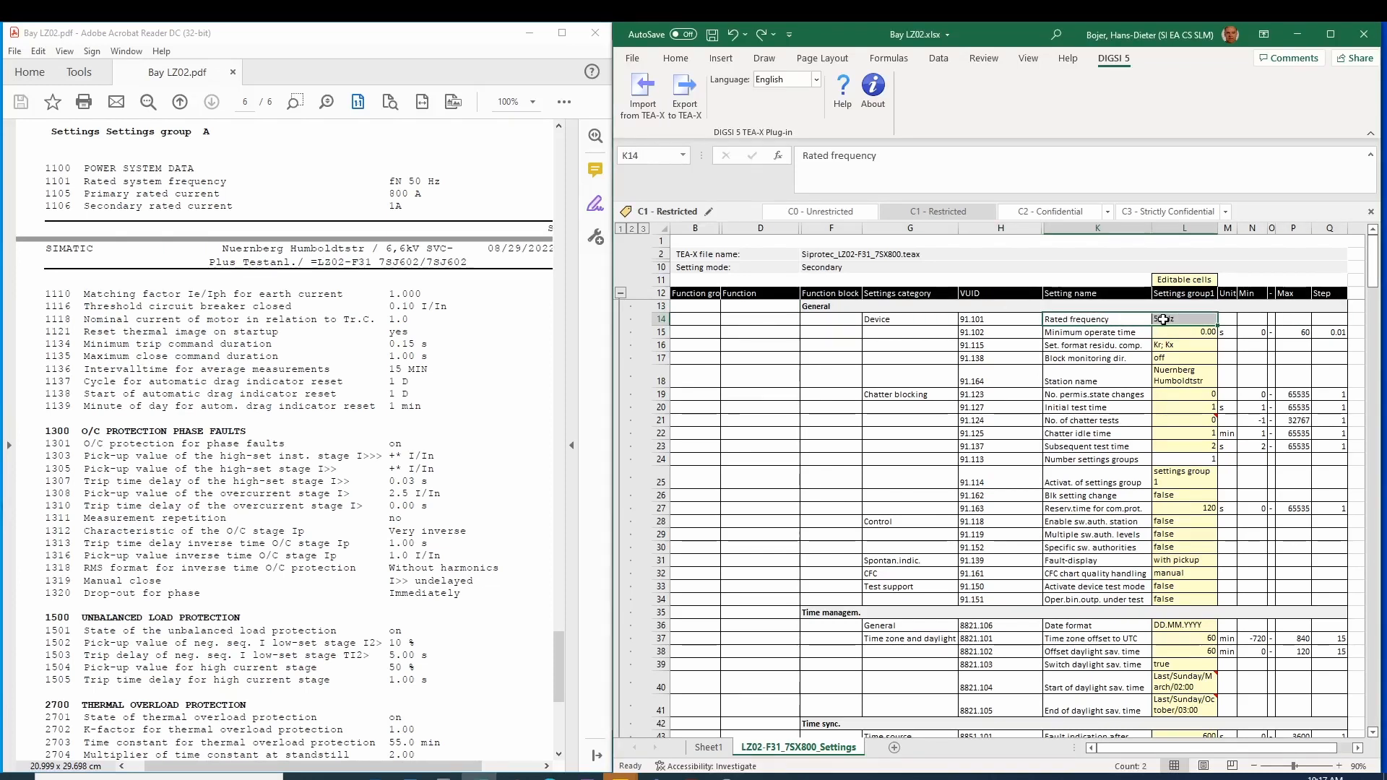
scroll(828, 453, down, 14)
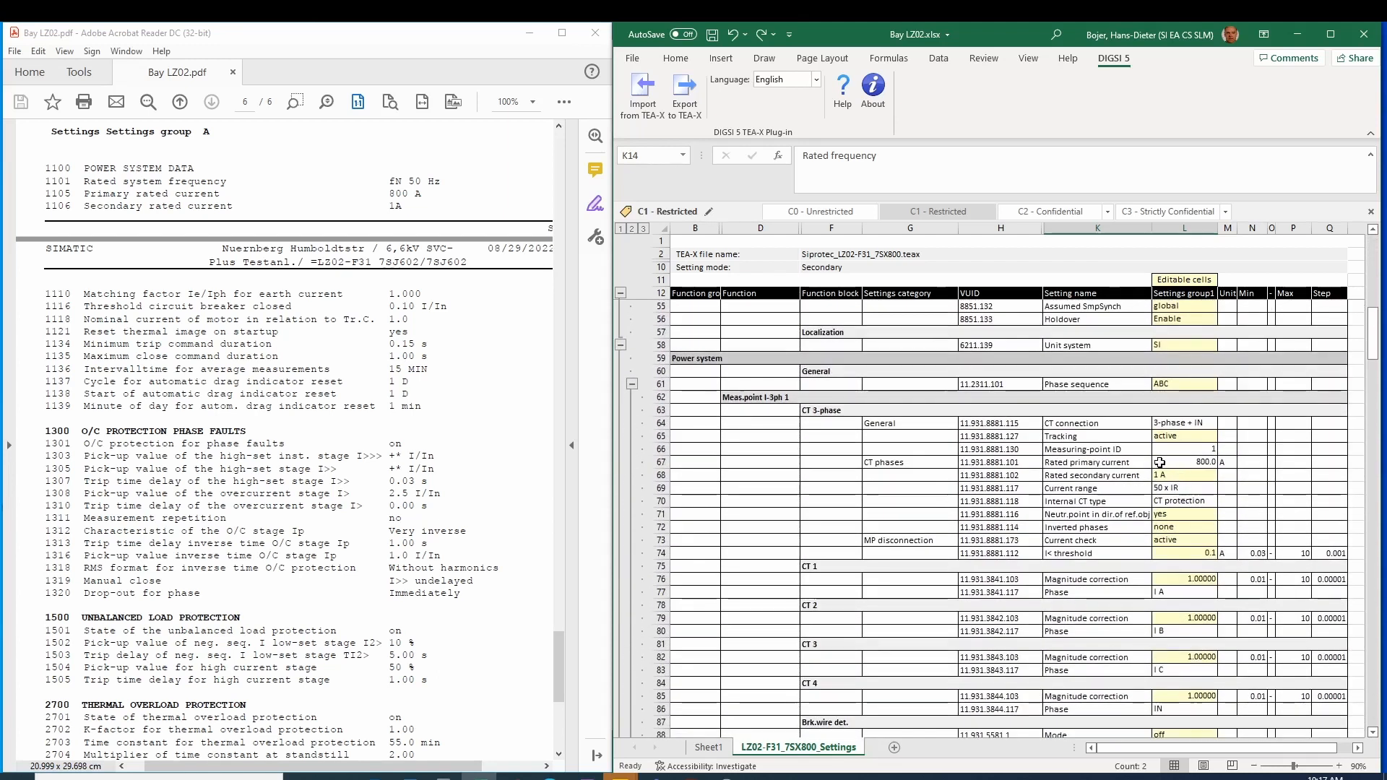
drag(1094, 463, 1155, 473)
click(1148, 474)
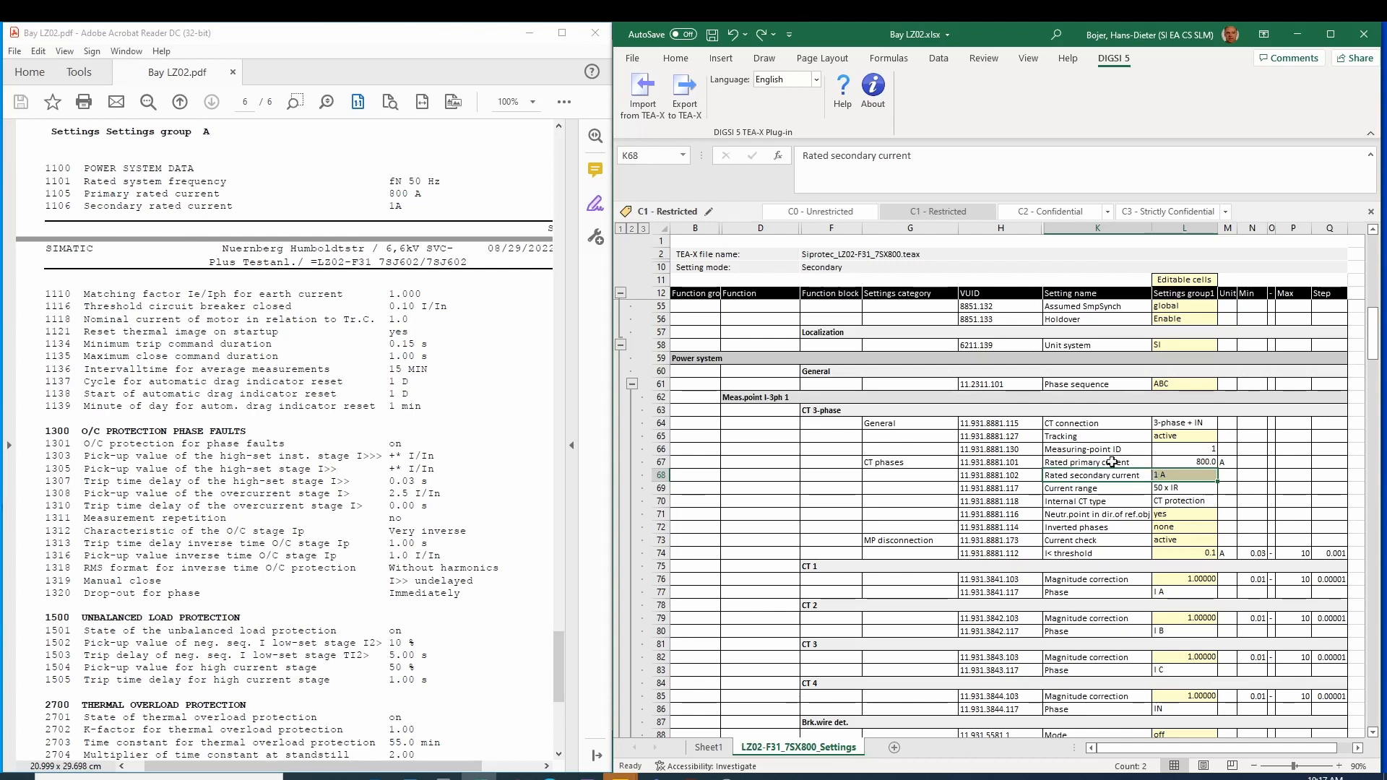
drag(1073, 423, 1177, 423)
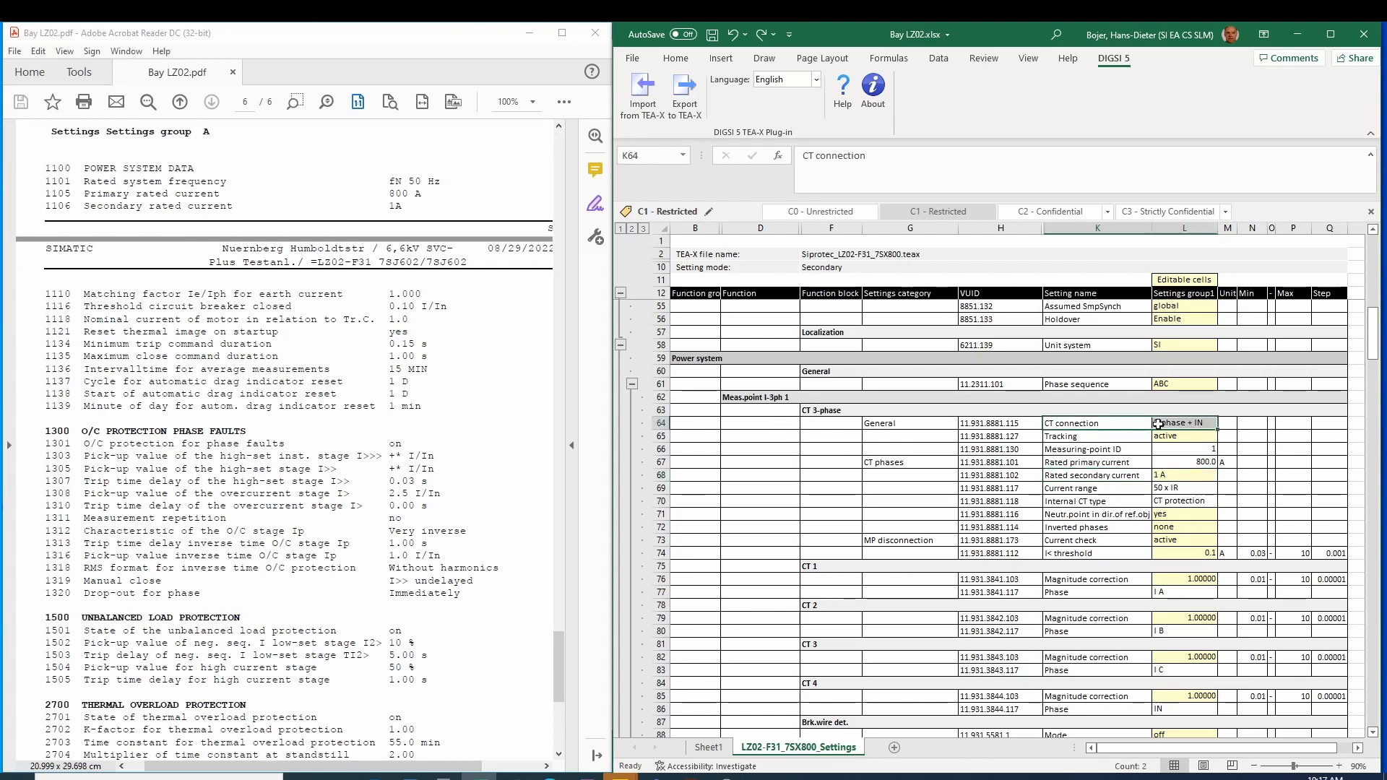
scroll(861, 532, down, 20)
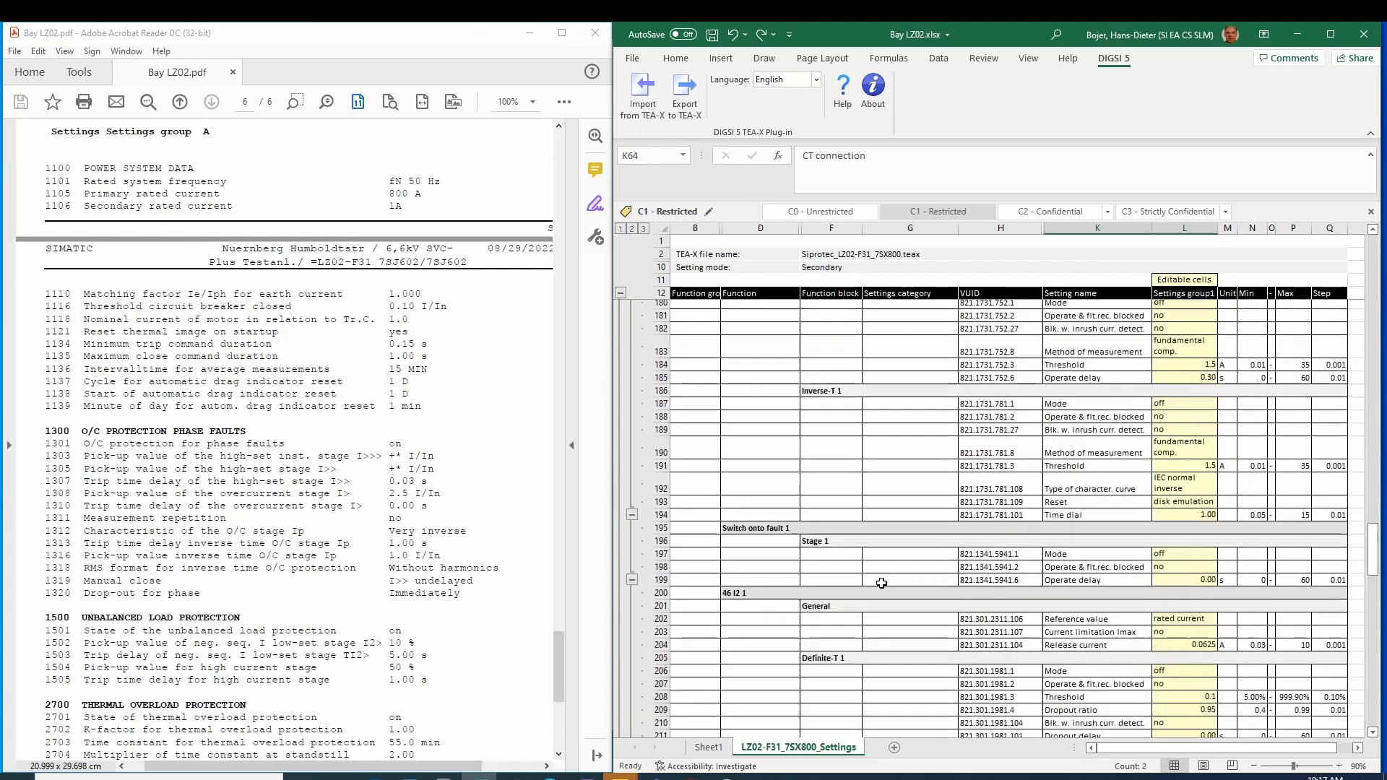
scroll(883, 585, down, 12)
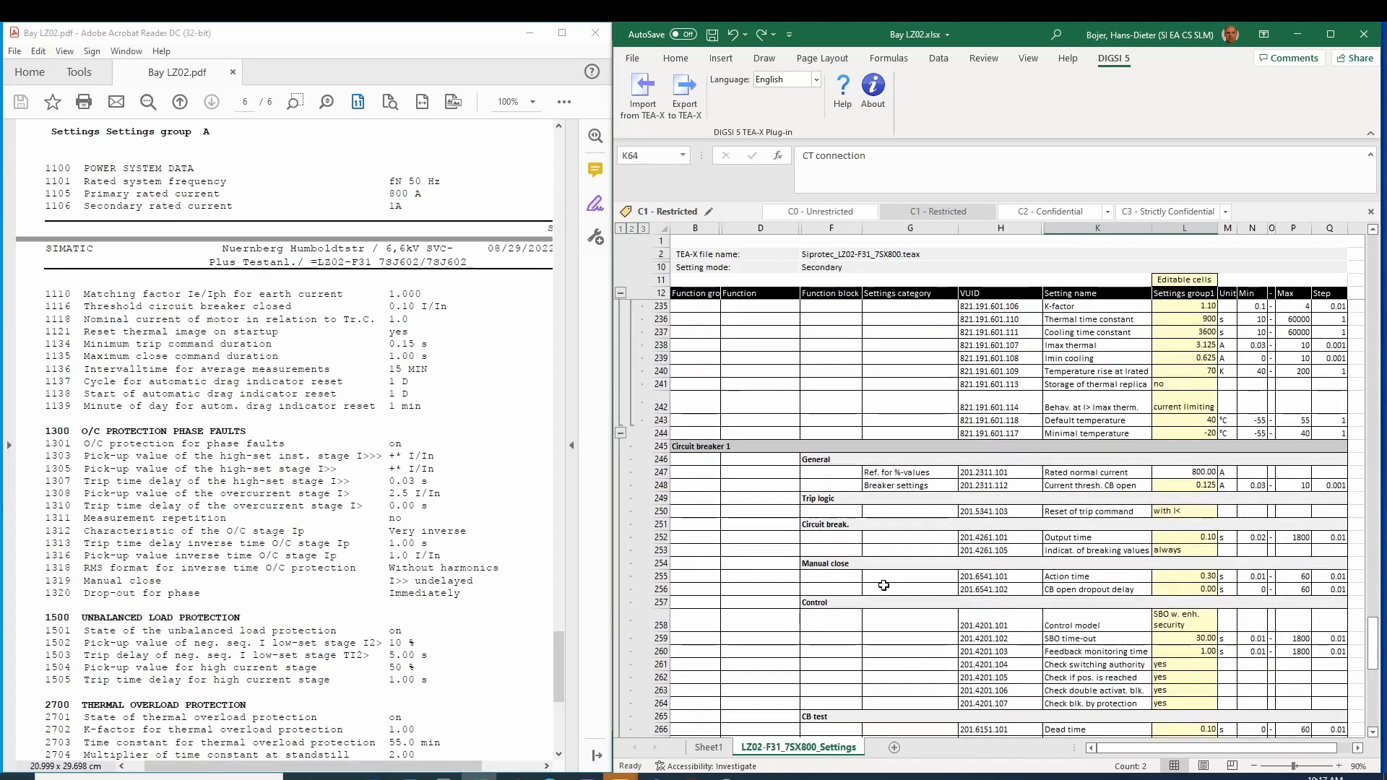
Step: Set Circuit breaker 1's current threshold for CB open to 0.1 A in the settings sheet
drag(1087, 486, 1155, 485)
click(1174, 485)
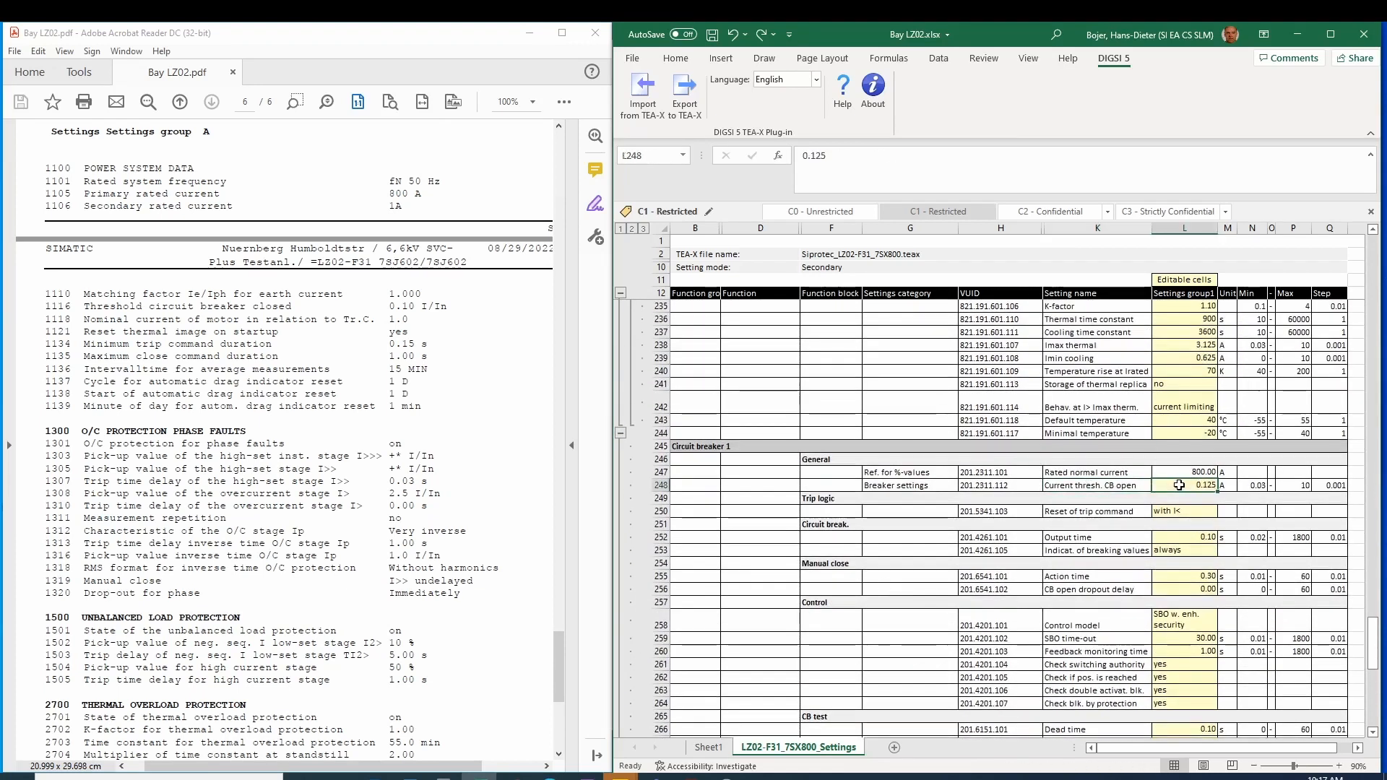
text(0.)
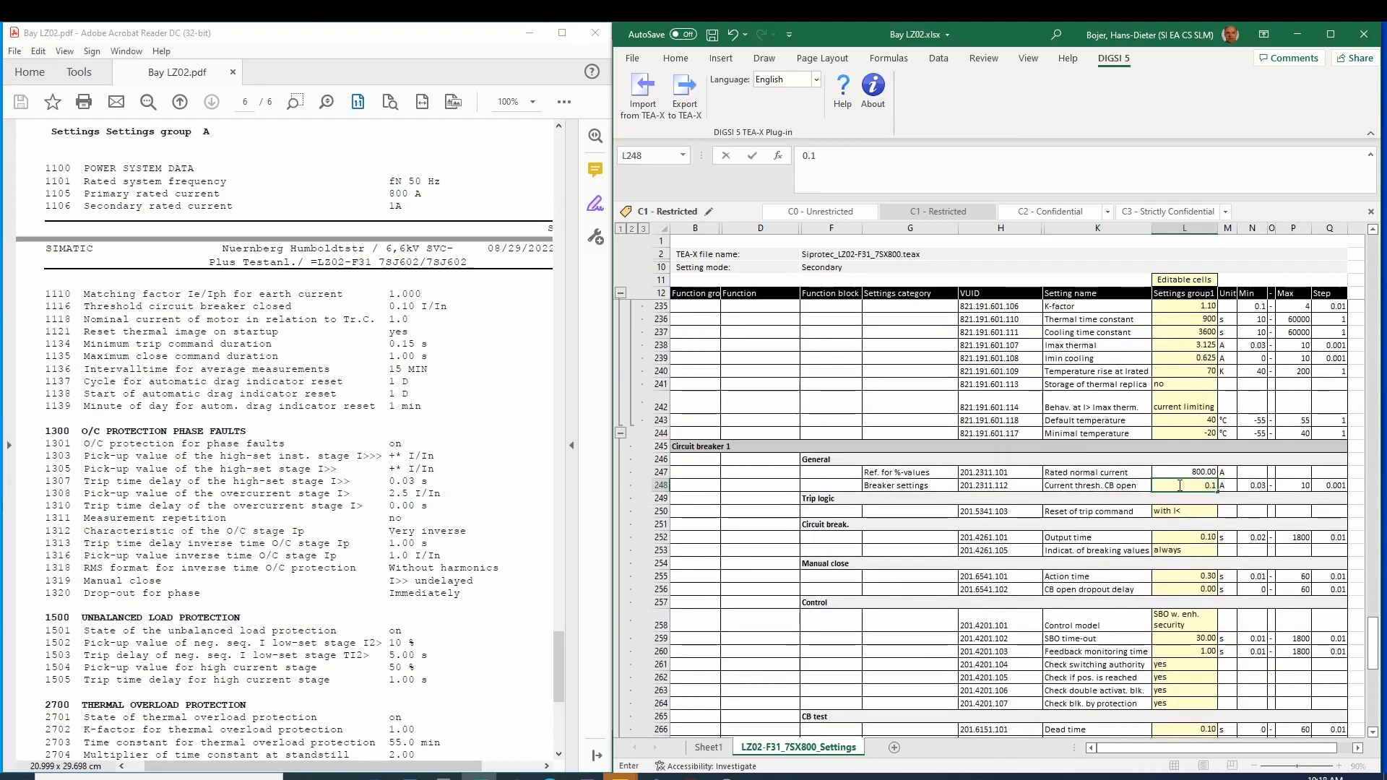
text(1)
key(Return)
Step: Review the VI 3ph 1 rated current and thermal overload settings against the PDF list
scroll(655, 464, up, 20)
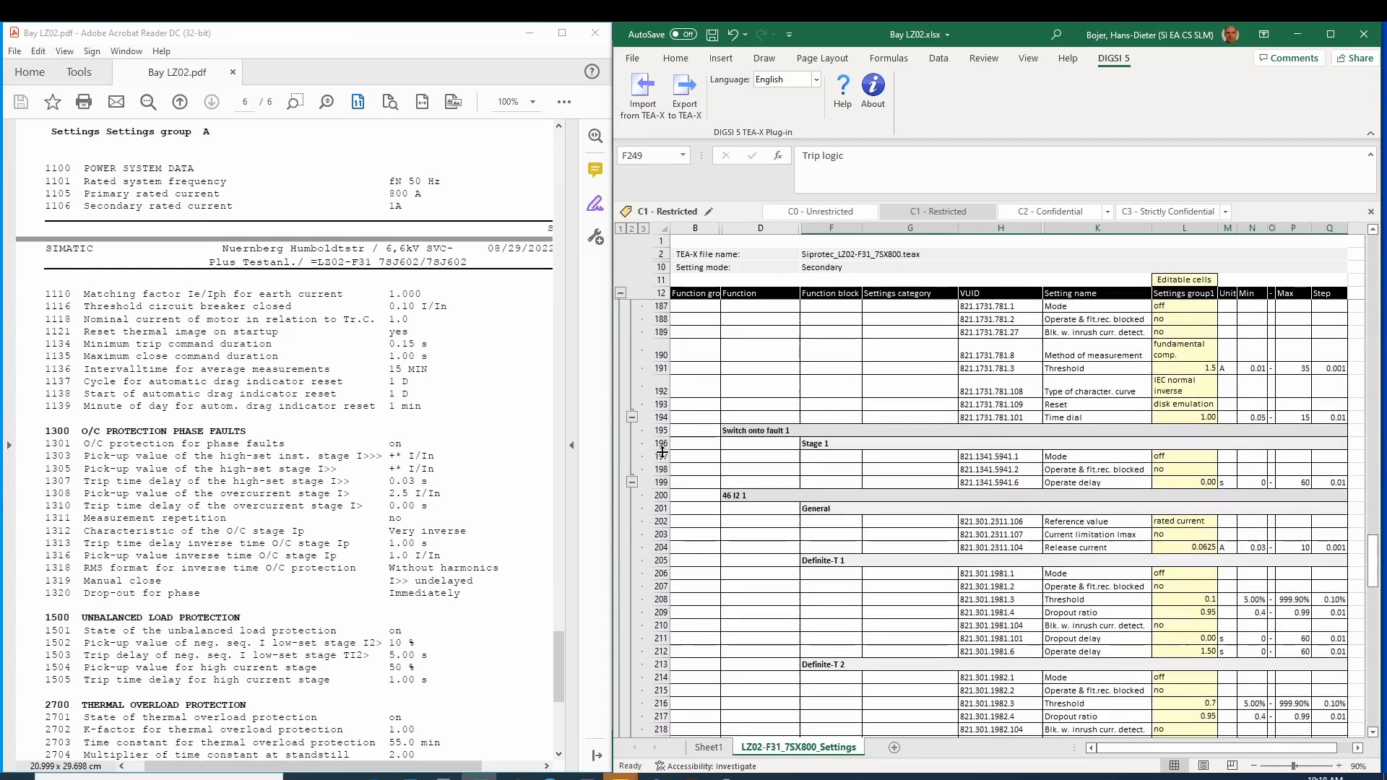
scroll(655, 465, up, 6)
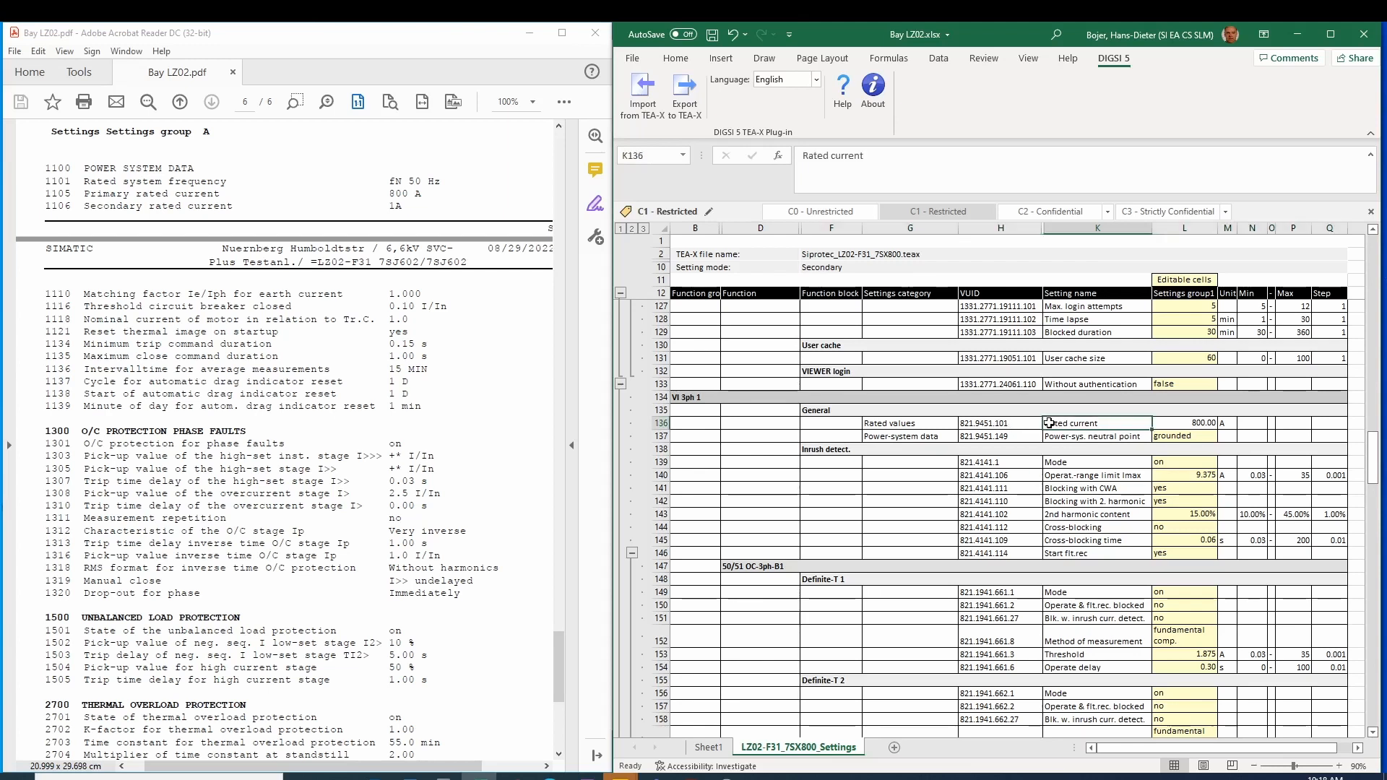
drag(1083, 424, 1165, 424)
scroll(716, 511, down, 20)
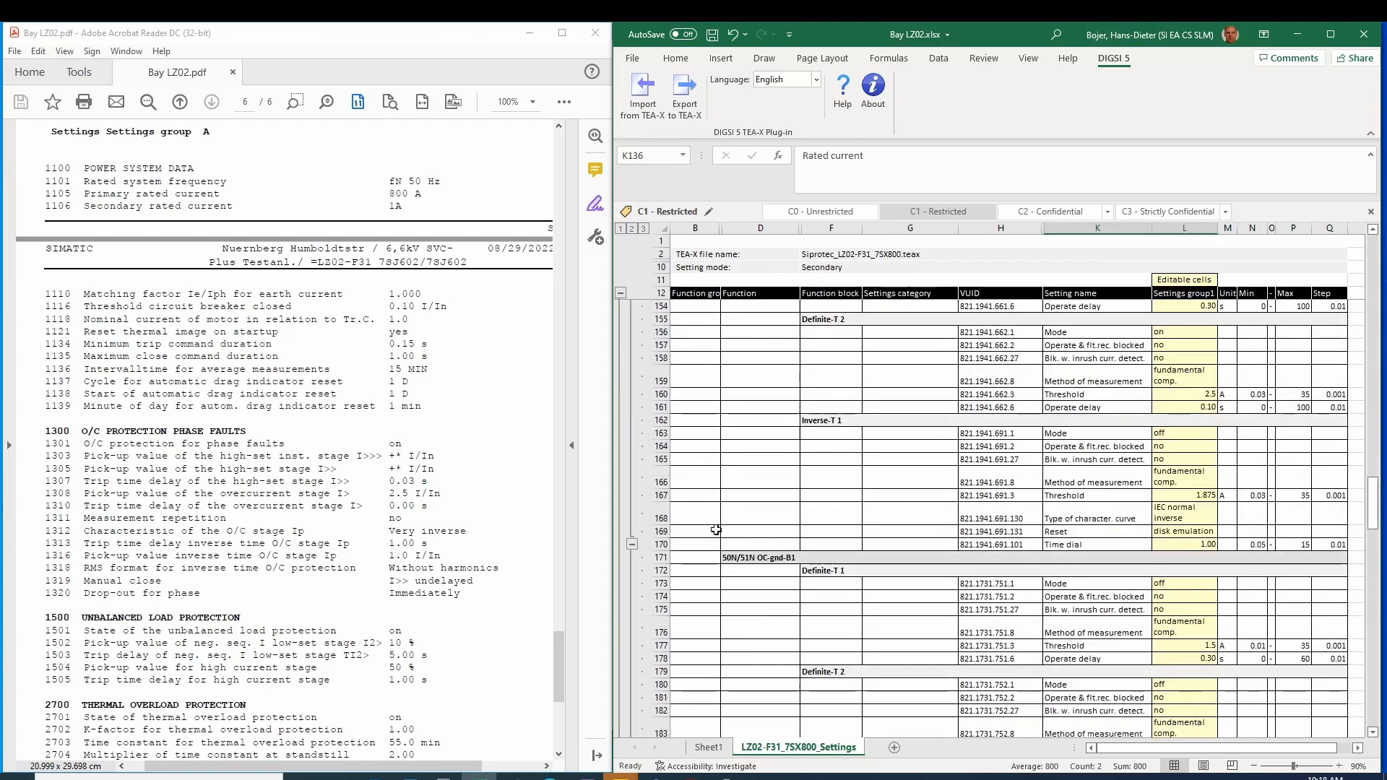
scroll(726, 551, down, 7)
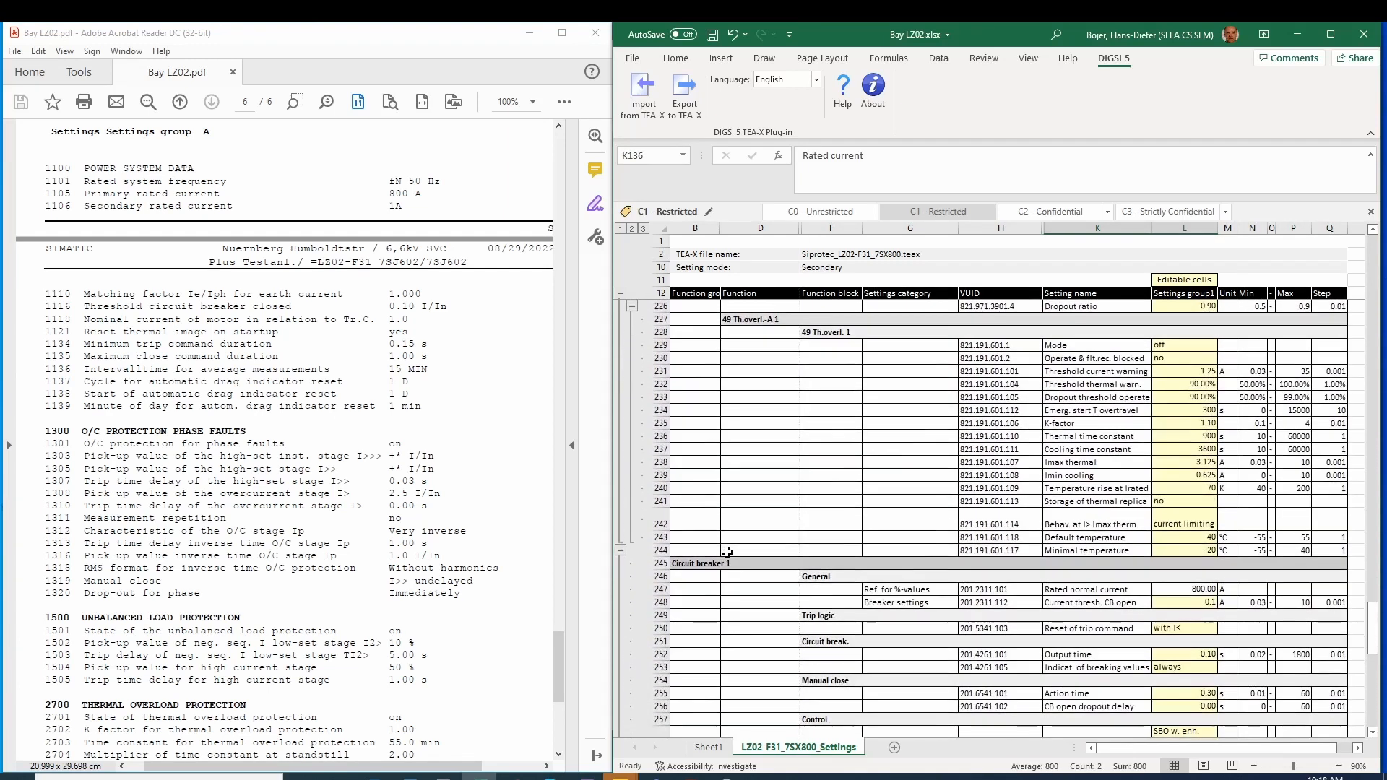
drag(1083, 502, 1166, 507)
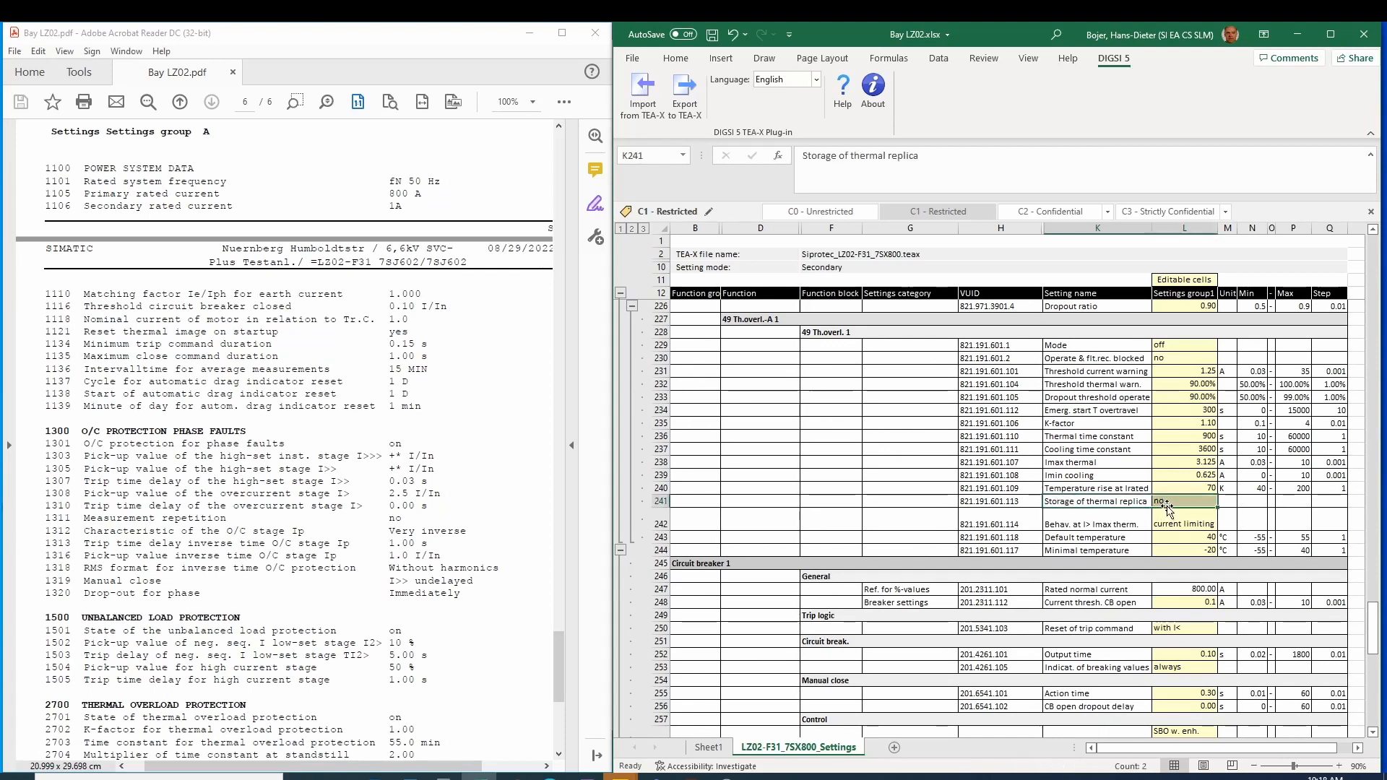
scroll(793, 400, down, 5)
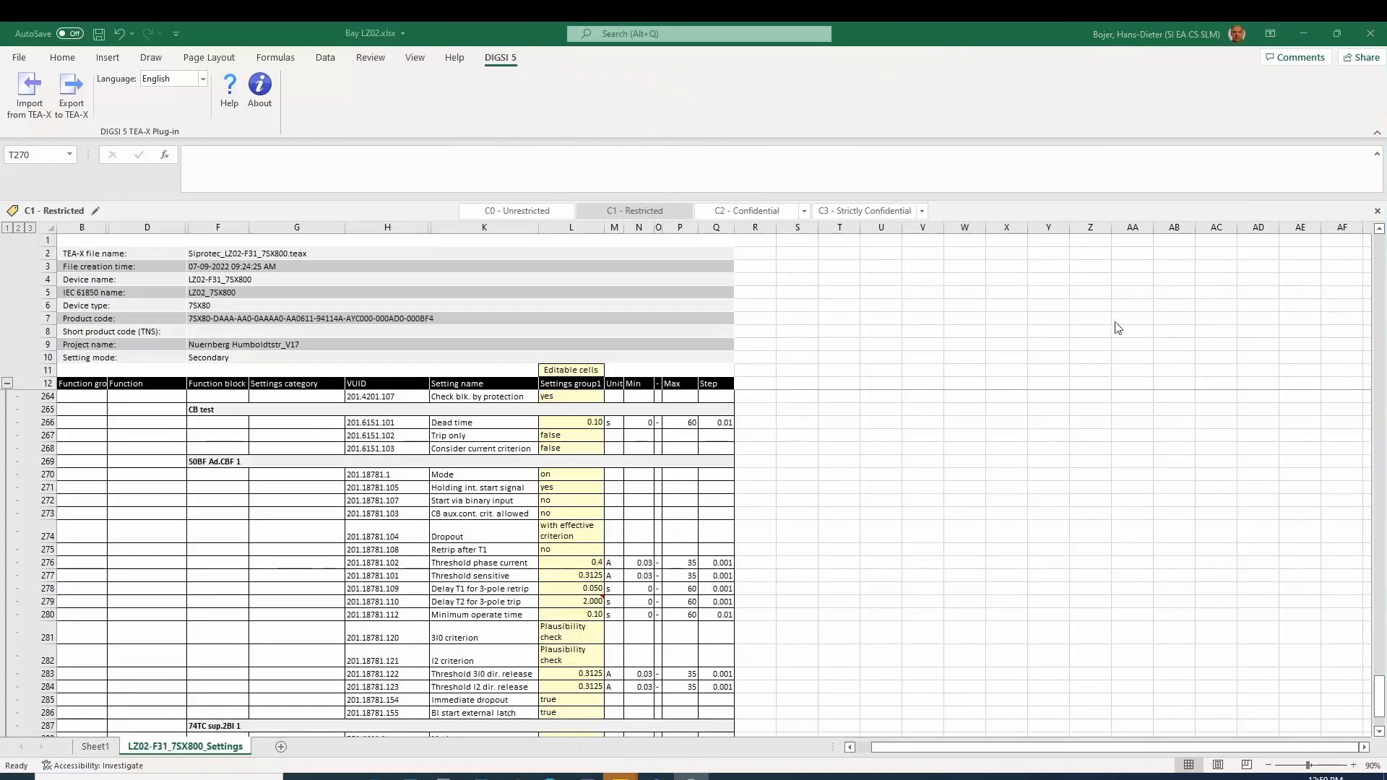
Step: Export the edited settings back to the Siprotec_LZ02-F31_7SX800.teax file
click(65, 105)
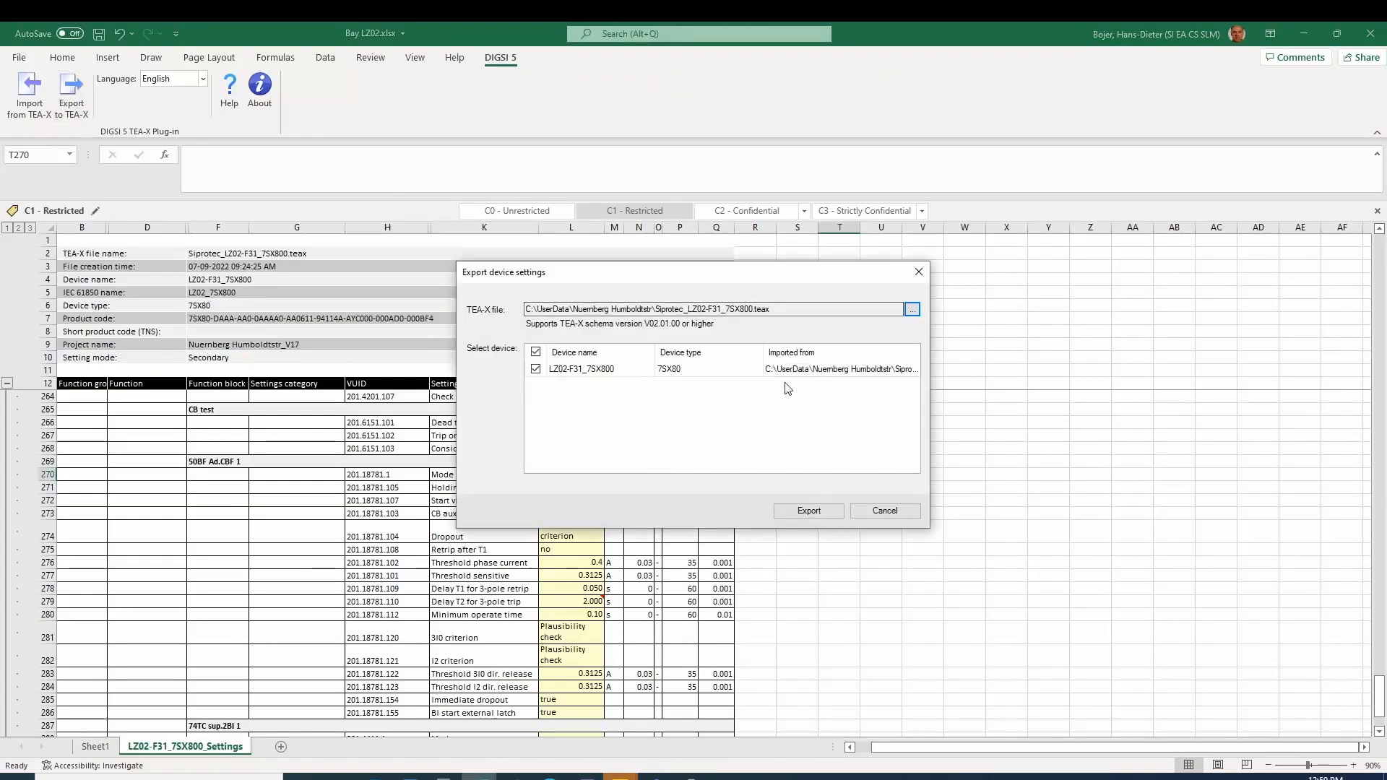
click(808, 512)
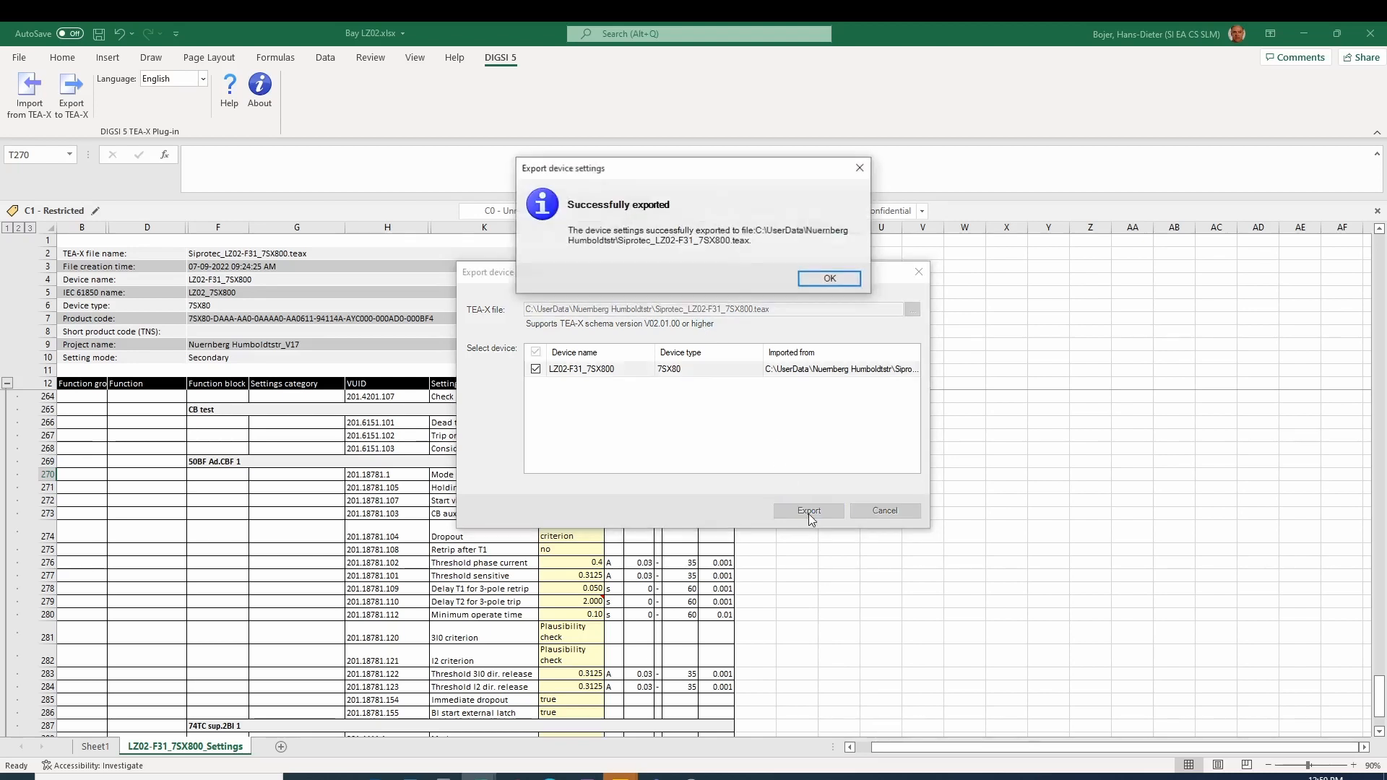
click(814, 280)
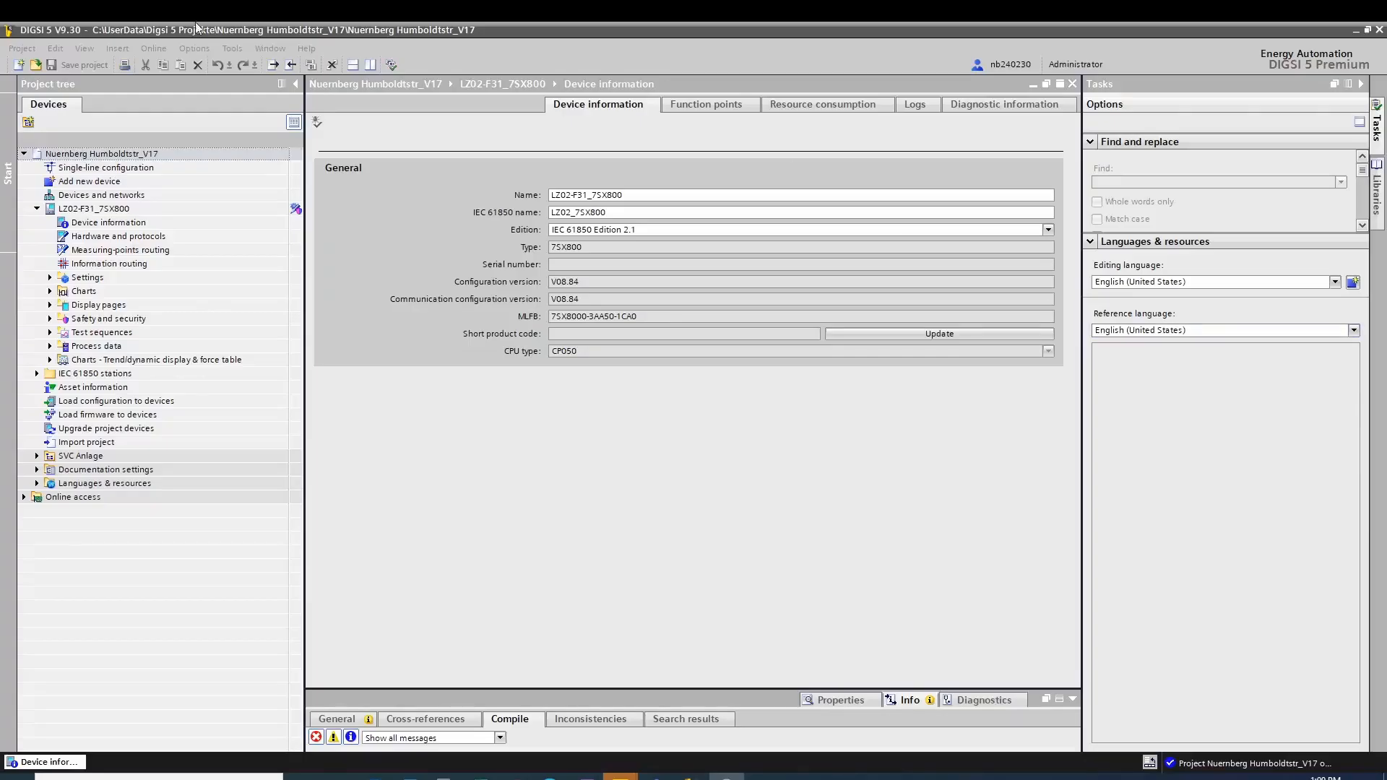
Step: In DIGSI, import Siprotec_LZ02-F31_7SX800.teax into the LZ02-F31_7SX800 device and expand its settings
right_click(61, 205)
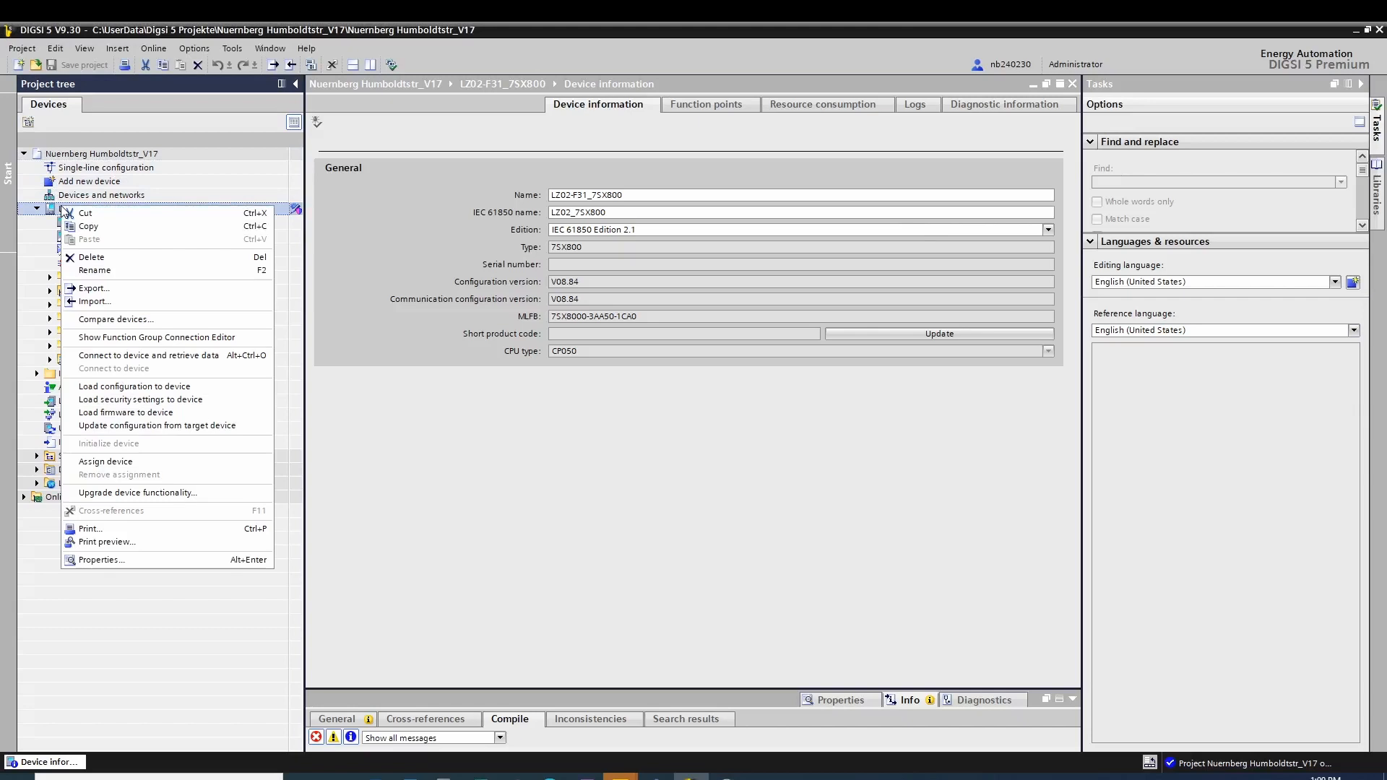
click(85, 303)
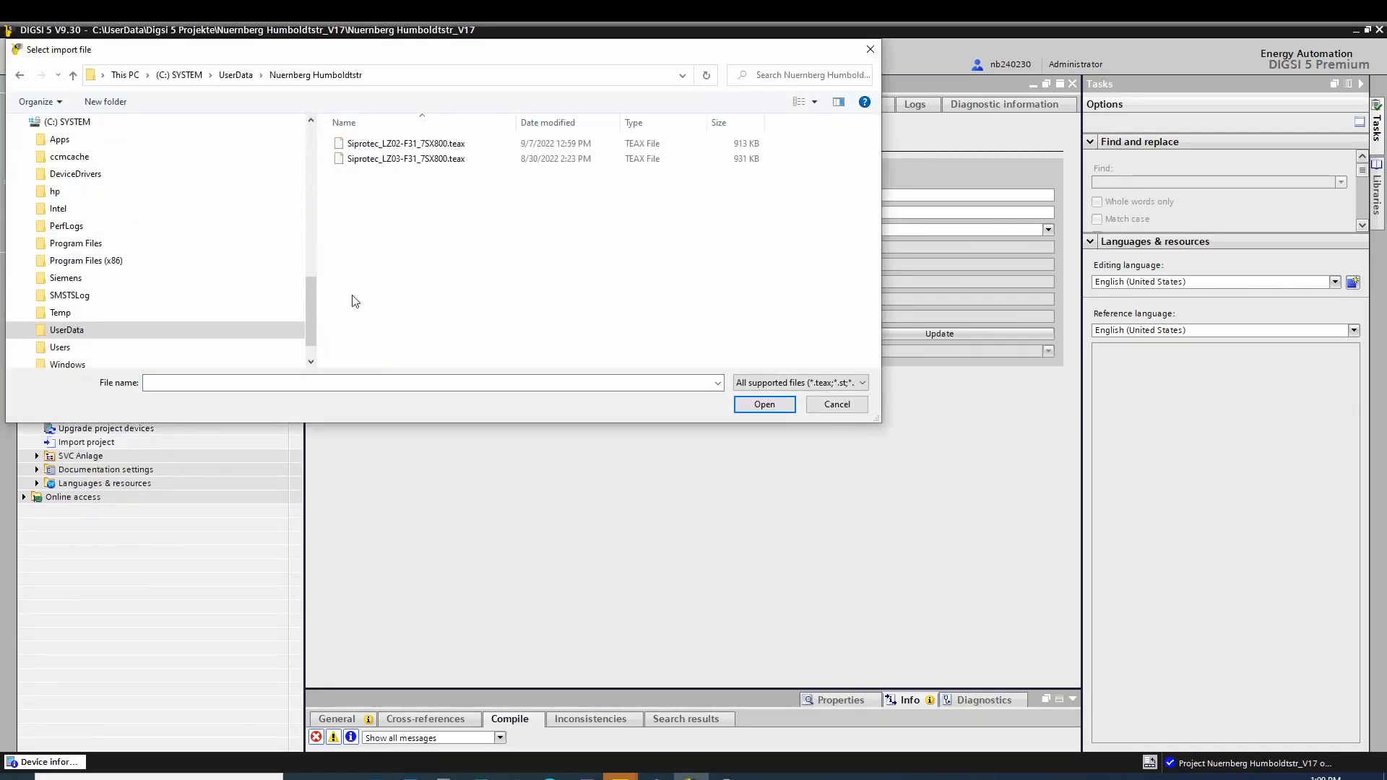
double_click(385, 156)
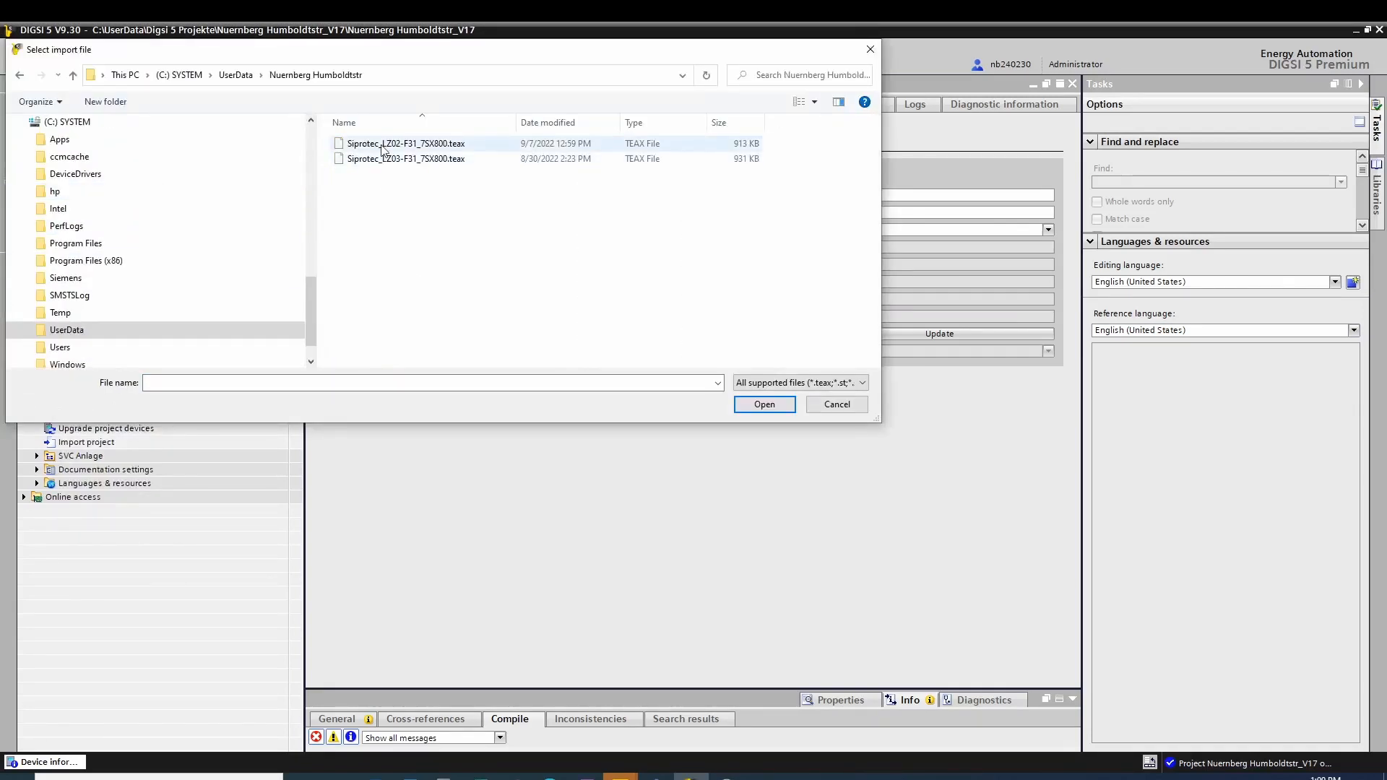
click(614, 386)
click(786, 563)
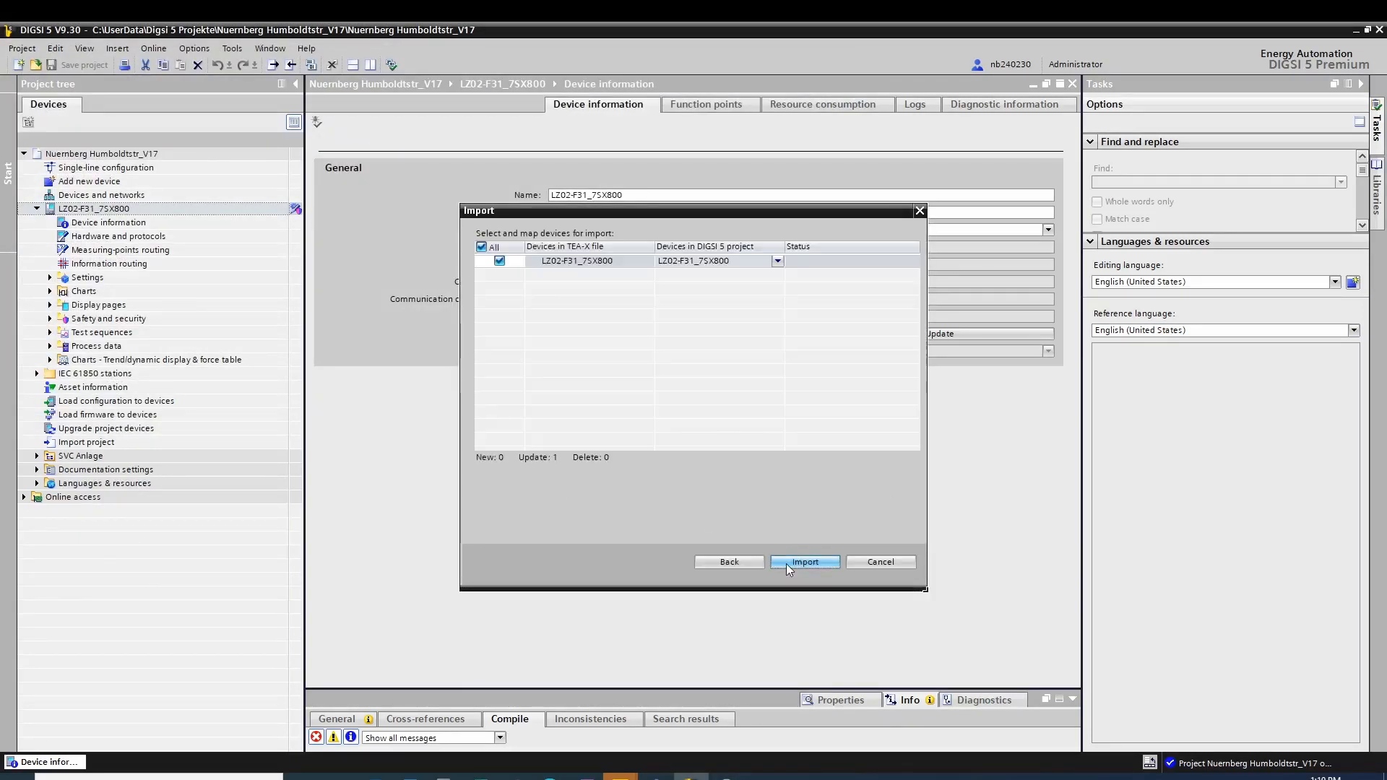
click(786, 563)
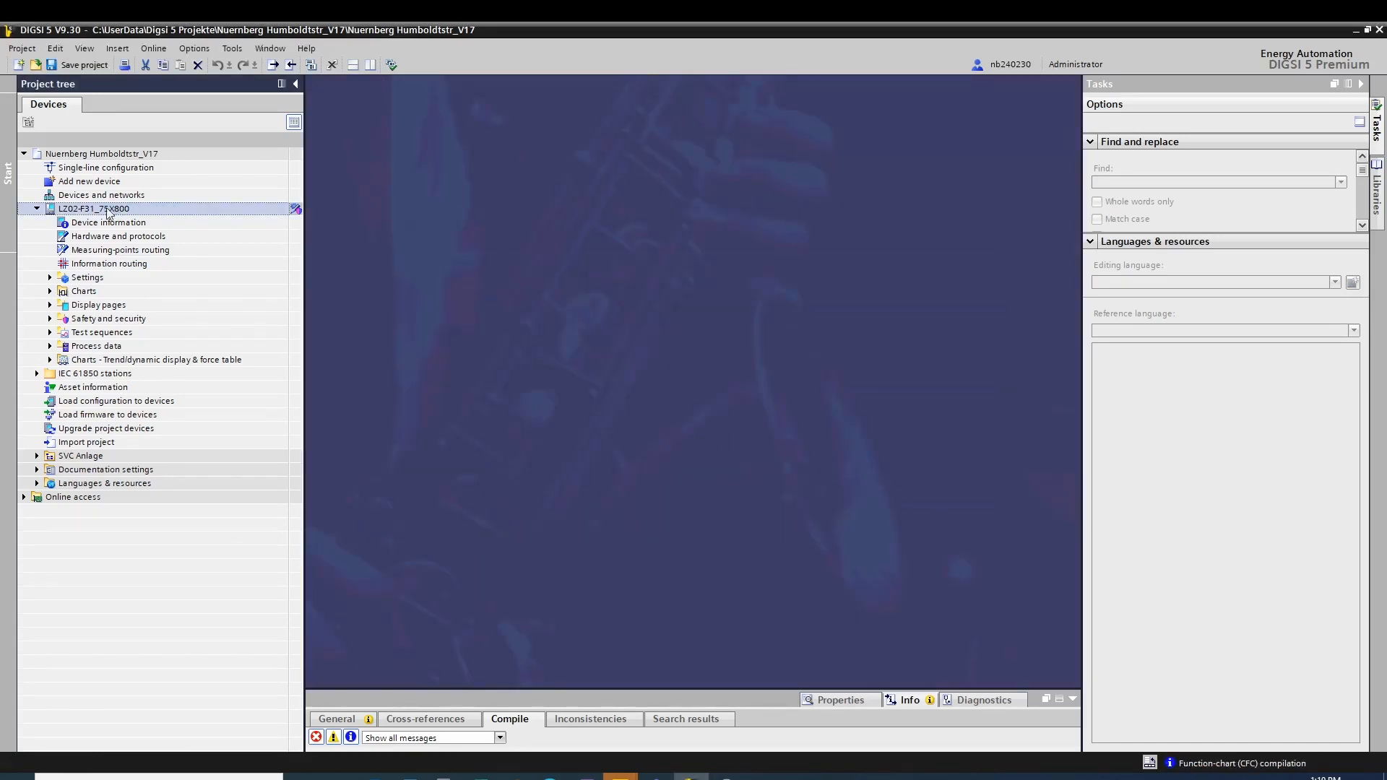
click(49, 277)
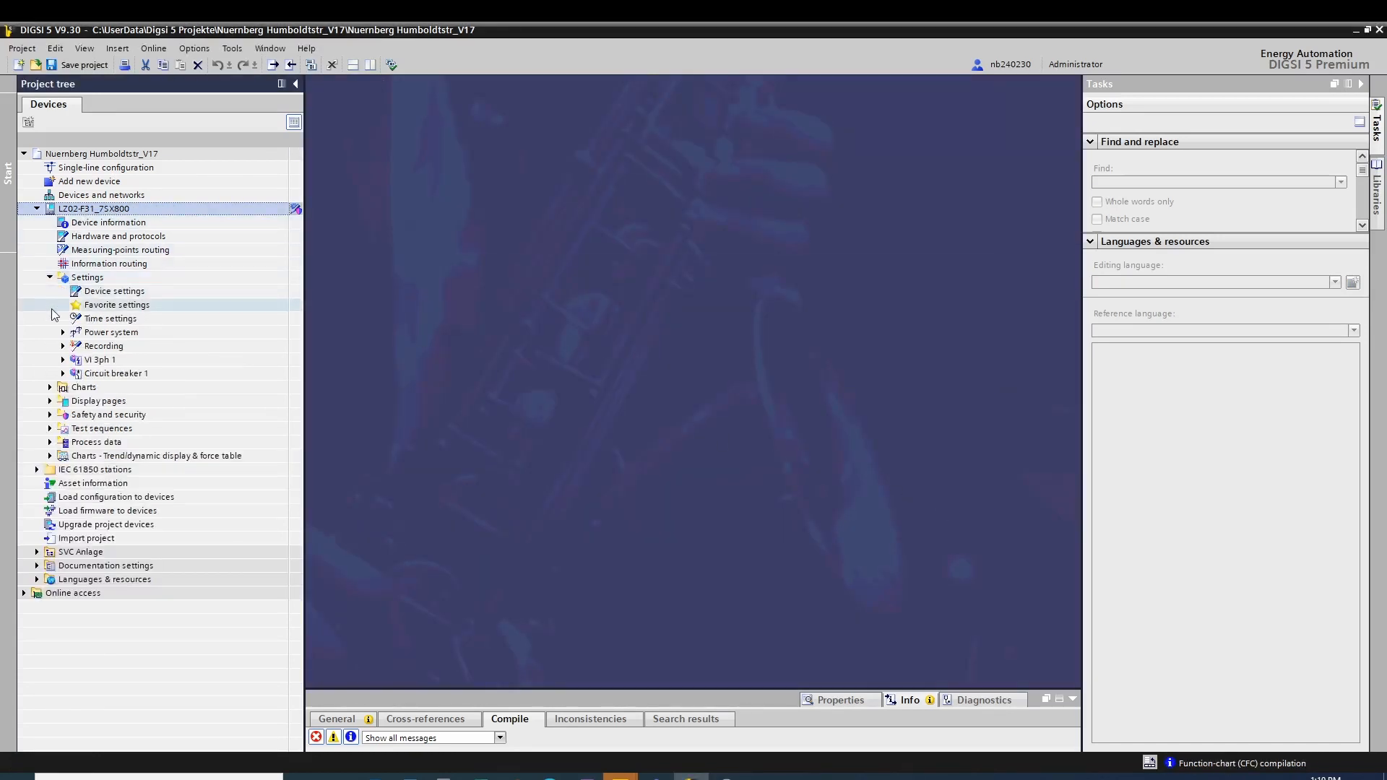